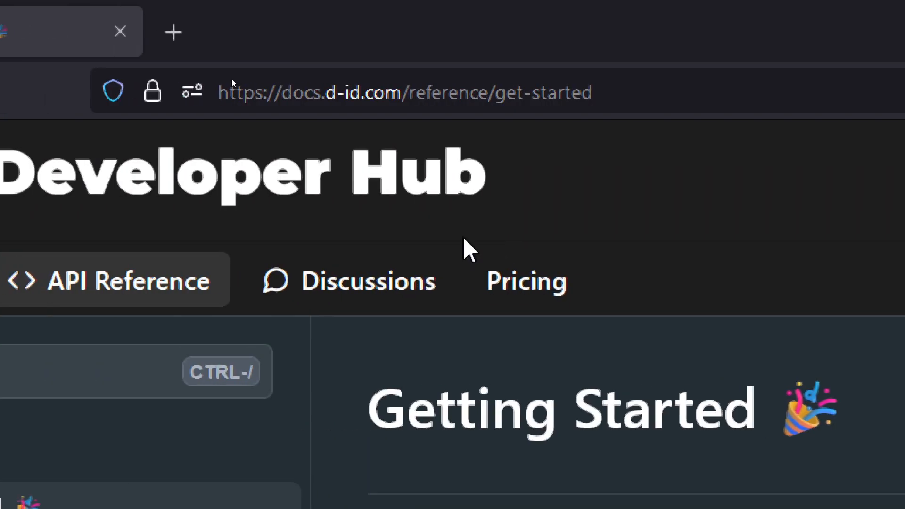
Step: Reload the D-ID Developer Hub's Getting Started page at docs.d-id.com/reference/get-started
{"action": "left_click", "coordinate": [456, 95]}
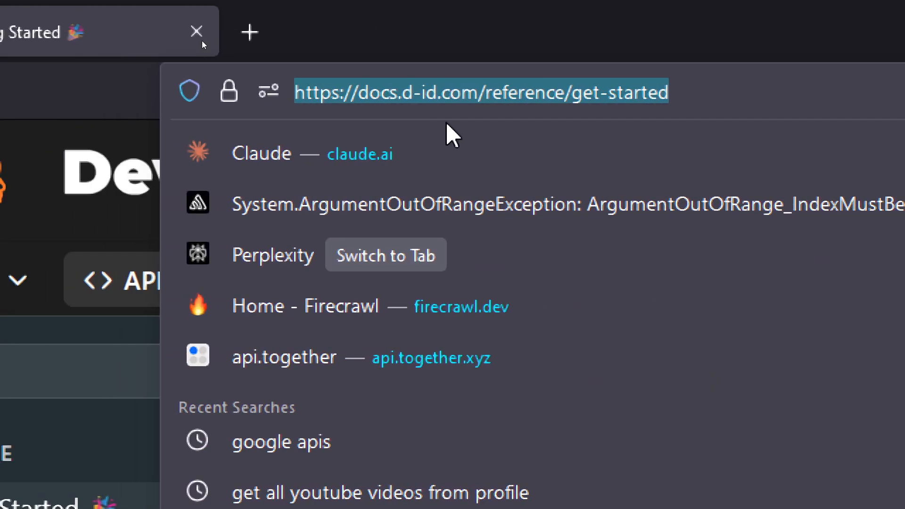
{"action": "key", "text": "Home"}
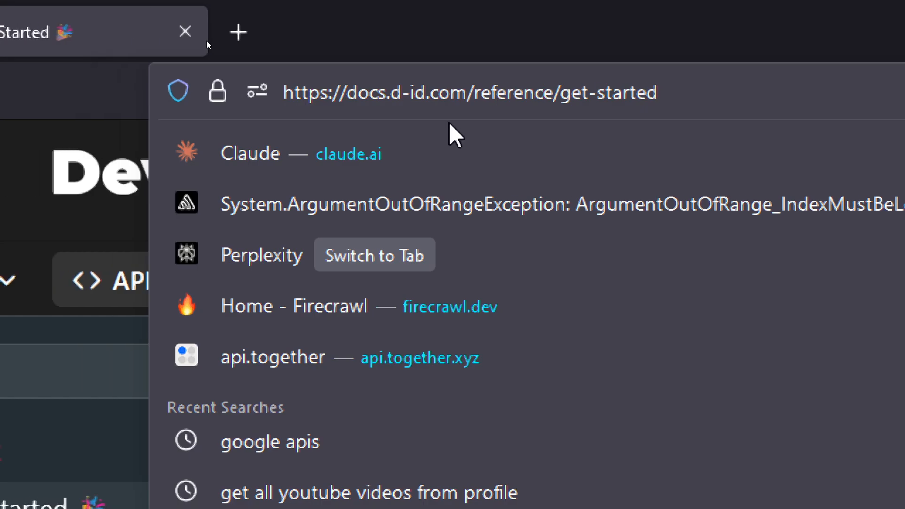
{"action": "left_click", "coordinate": [174, 90]}
{"action": "left_click_drag", "start_coordinate": [453, 91], "coordinate": [647, 91]}
{"action": "key", "text": "BackSpace"}
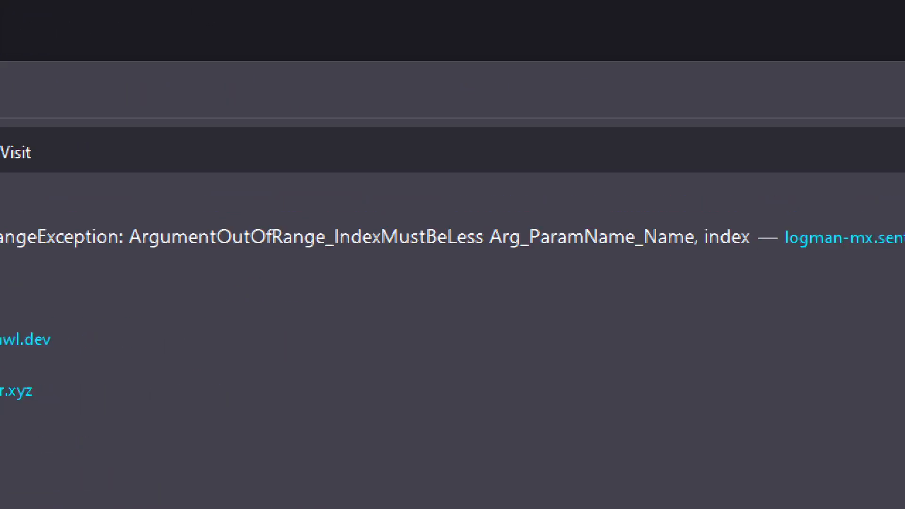
{"action": "key", "text": "Return"}
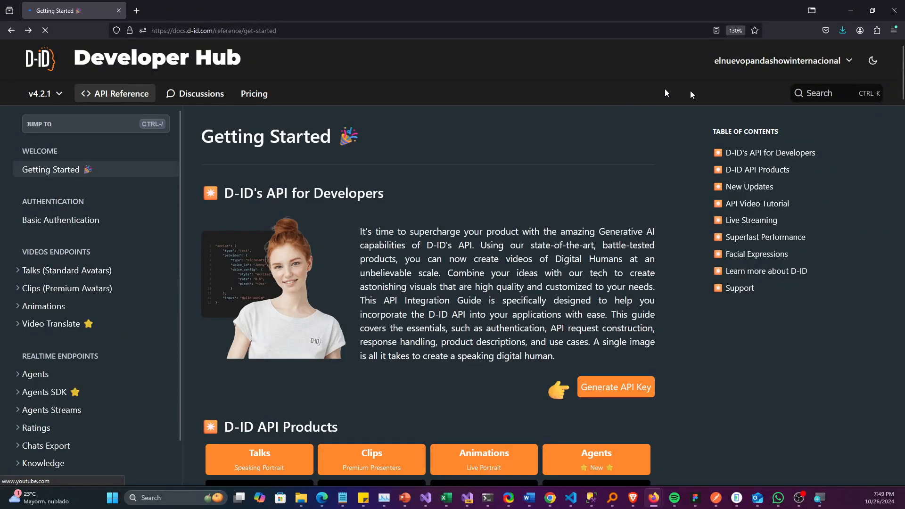
{"action": "left_click", "coordinate": [803, 68]}
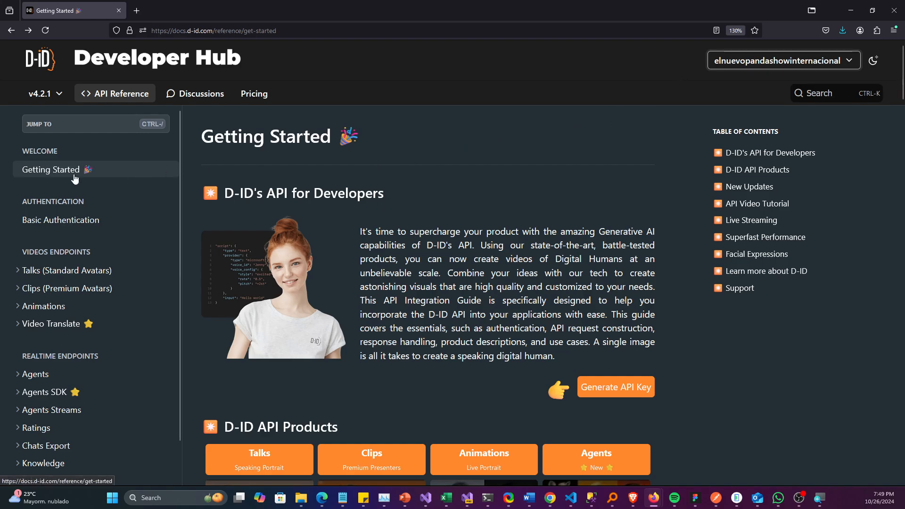
Step: Open the Generate API Key page in a separate browser tab, view the account settings, and return to Getting Started
{"action": "scroll", "coordinate": [606, 311], "scroll_direction": "down", "scroll_amount": 2}
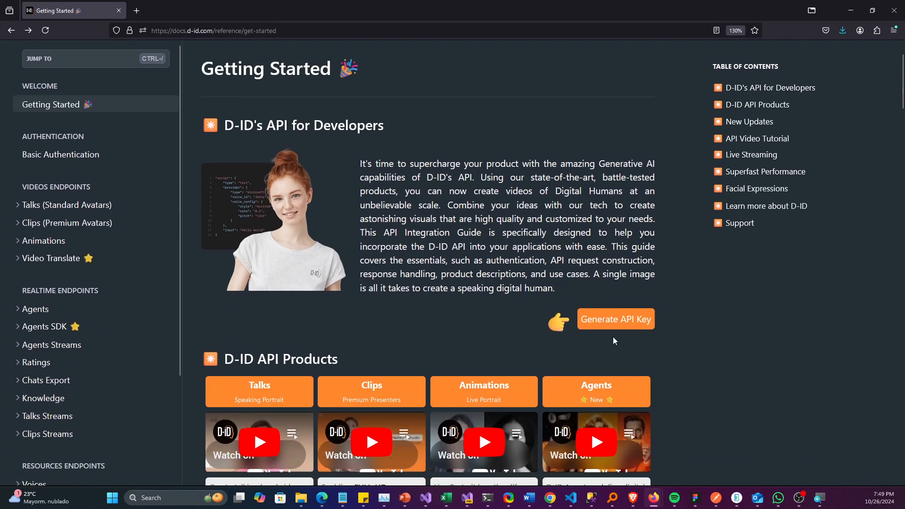
{"action": "left_click", "coordinate": [612, 324]}
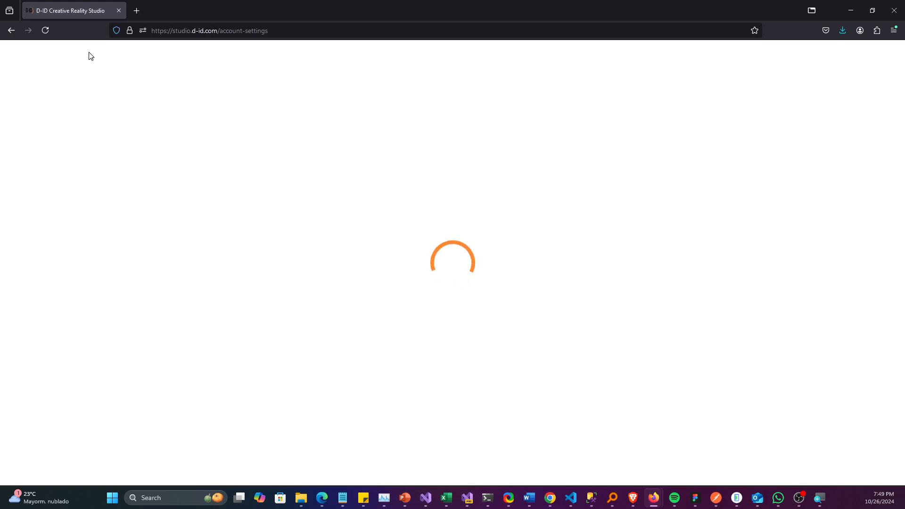
{"action": "left_click", "coordinate": [11, 31]}
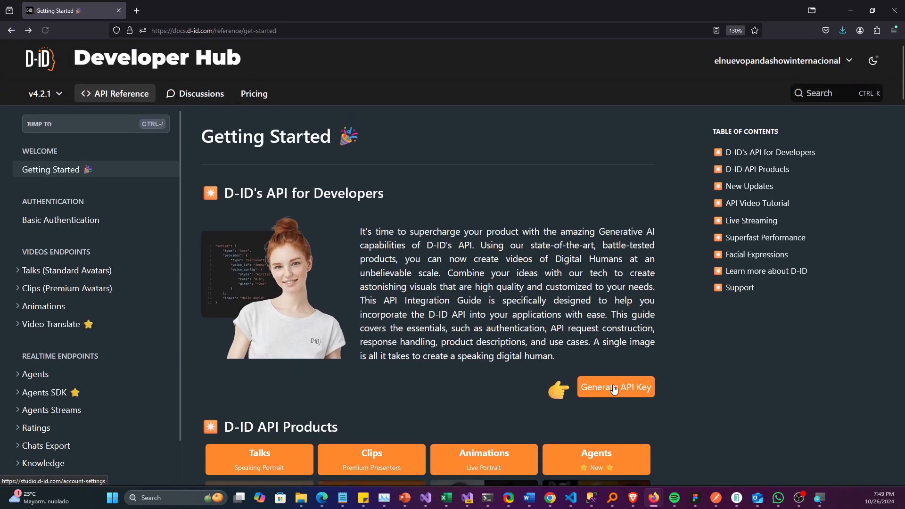
{"action": "middle_click", "coordinate": [613, 386]}
{"action": "left_click", "coordinate": [194, 12]}
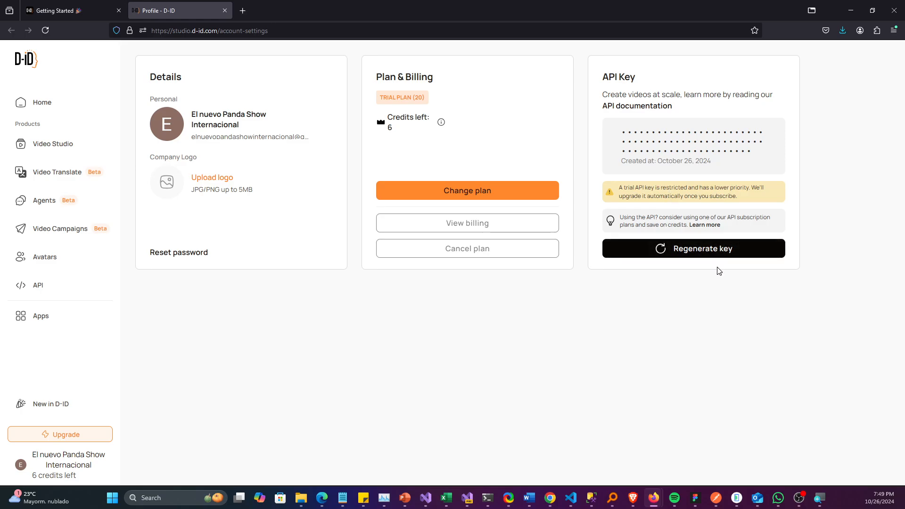
{"action": "left_click", "coordinate": [96, 16]}
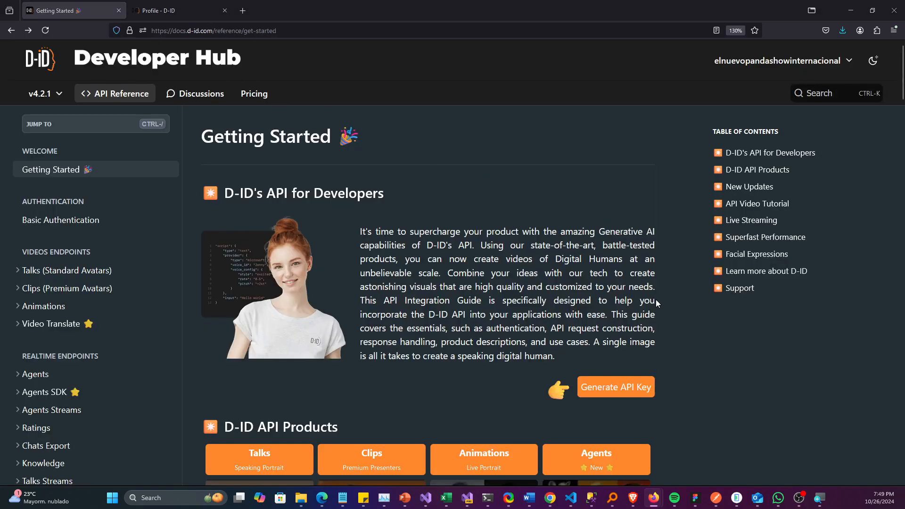
Step: Switch to Packages and start adding a new key with Custom Service as the service
{"action": "key", "text": "alt+Tab"}
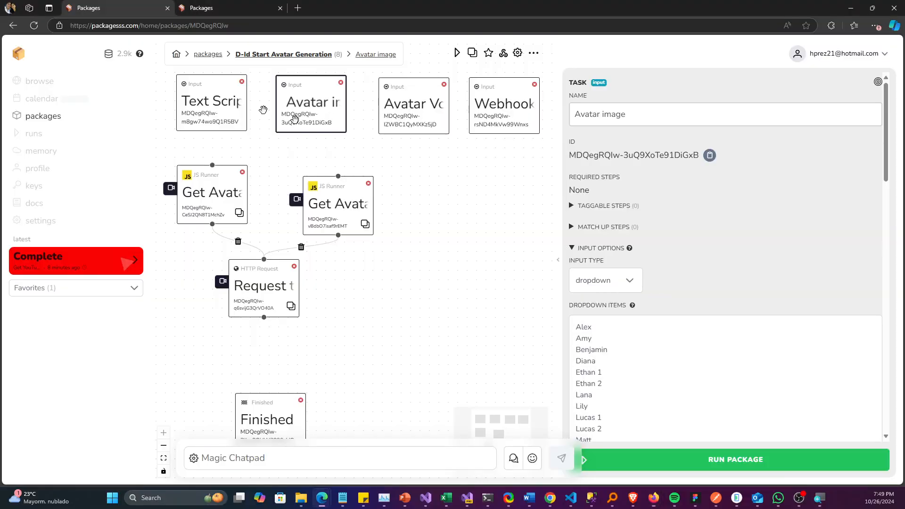
{"action": "left_click", "coordinate": [38, 187]}
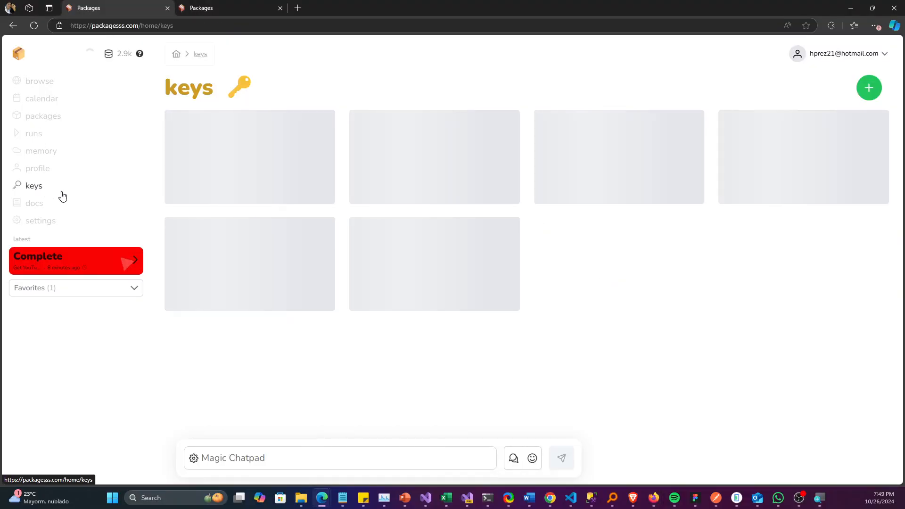
{"action": "left_click", "coordinate": [863, 91]}
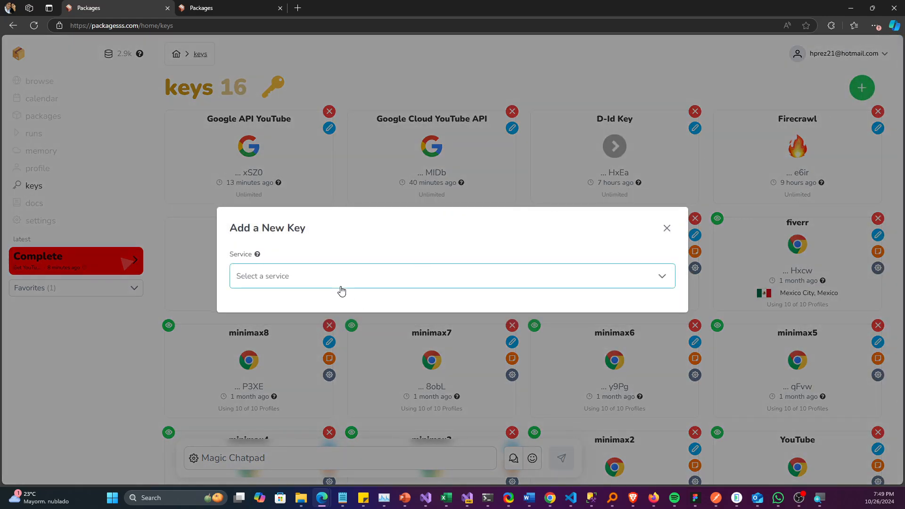
{"action": "left_click", "coordinate": [340, 283]}
{"action": "left_click", "coordinate": [325, 285]}
{"action": "left_click", "coordinate": [324, 307]}
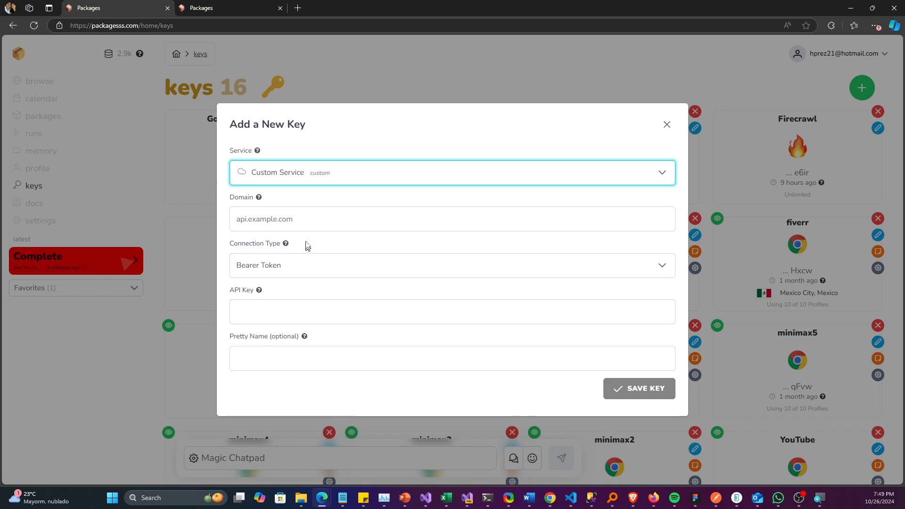
{"action": "left_click", "coordinate": [306, 220]}
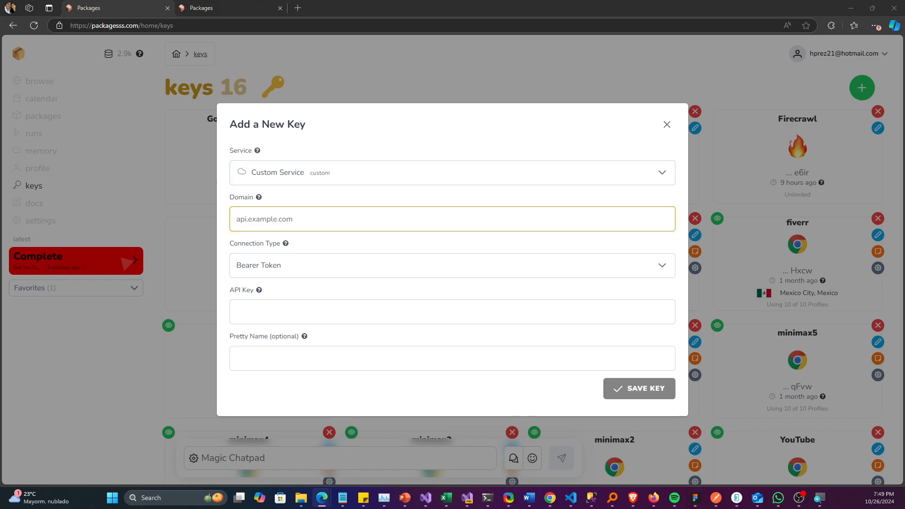
Step: Switch to the D-ID documentation and open the Create a talk endpoint reference under Talks (Standard Avatars)
{"action": "key", "text": "alt+Tab"}
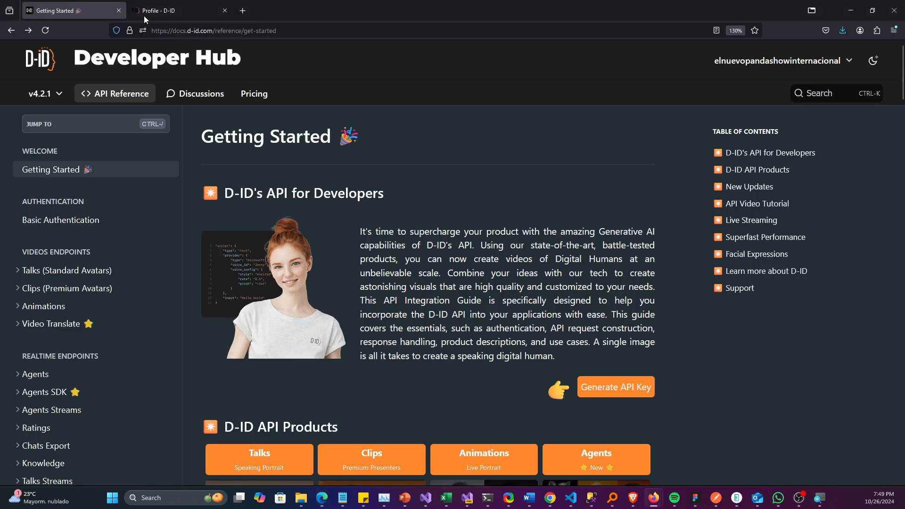
{"action": "left_click", "coordinate": [216, 31]}
{"action": "left_click", "coordinate": [216, 30]}
{"action": "left_click", "coordinate": [438, 298]}
{"action": "scroll", "coordinate": [439, 290], "scroll_direction": "down", "scroll_amount": 4}
{"action": "scroll", "coordinate": [293, 259], "scroll_direction": "up", "scroll_amount": 1}
{"action": "scroll", "coordinate": [181, 215], "scroll_direction": "up", "scroll_amount": 3}
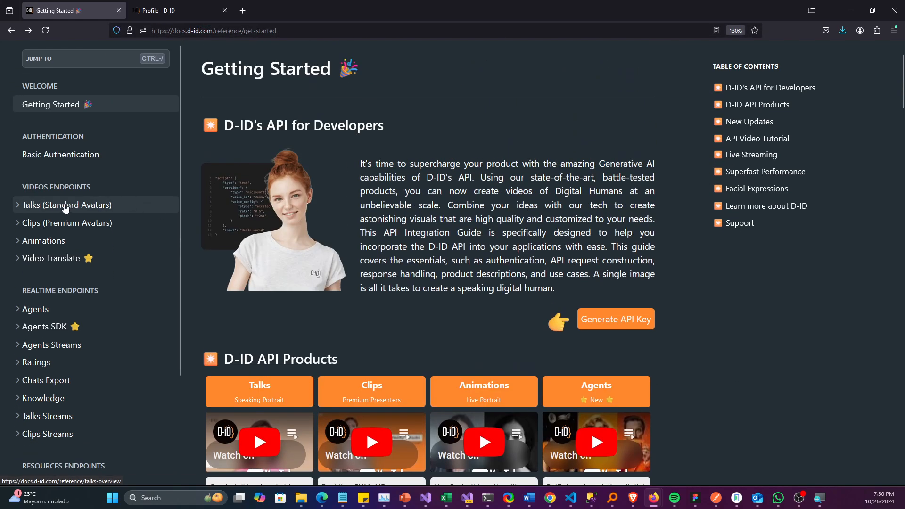
{"action": "left_click", "coordinate": [65, 205]}
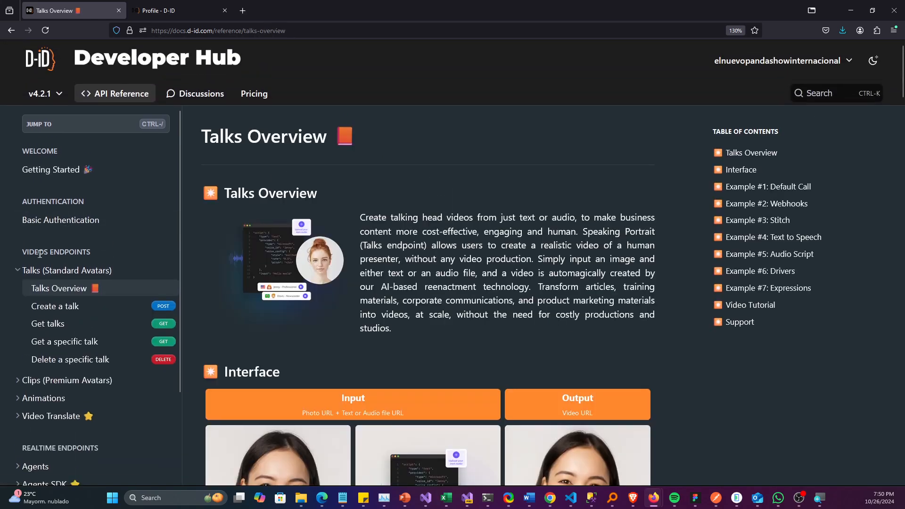
{"action": "scroll", "coordinate": [383, 275], "scroll_direction": "down", "scroll_amount": 2}
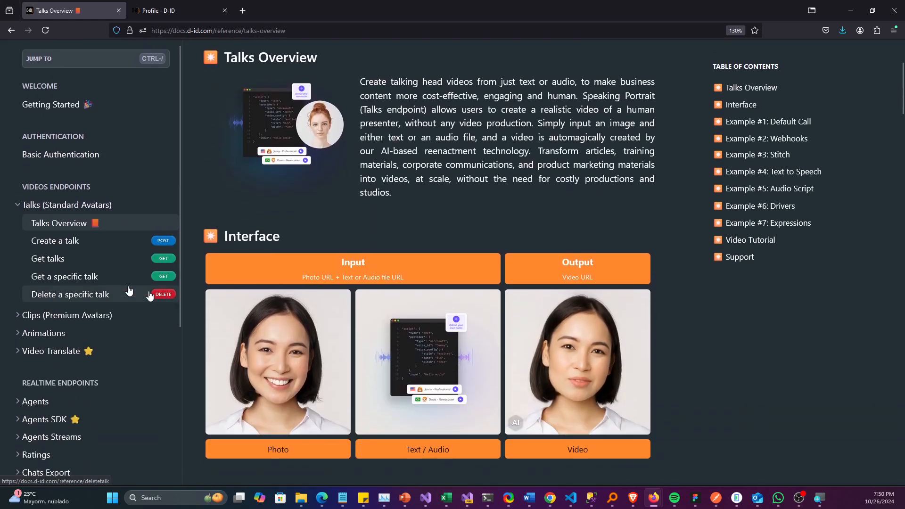
{"action": "left_click", "coordinate": [83, 245]}
{"action": "scroll", "coordinate": [195, 302], "scroll_direction": "down", "scroll_amount": 5}
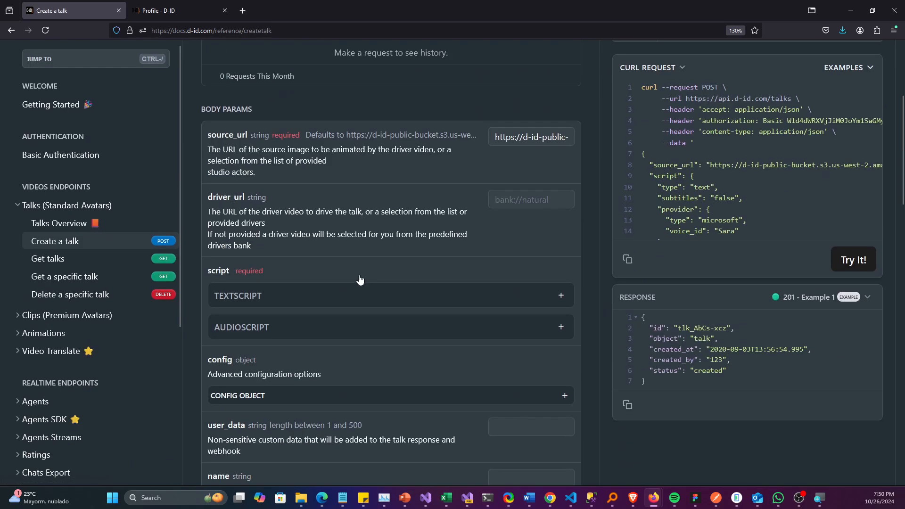
{"action": "scroll", "coordinate": [336, 230], "scroll_direction": "up", "scroll_amount": 4}
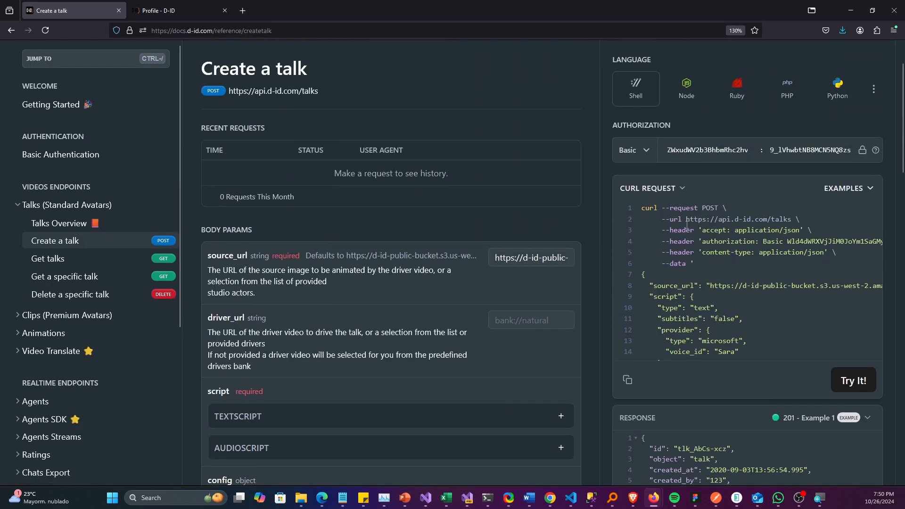
{"action": "left_click_drag", "start_coordinate": [682, 220], "coordinate": [769, 217]}
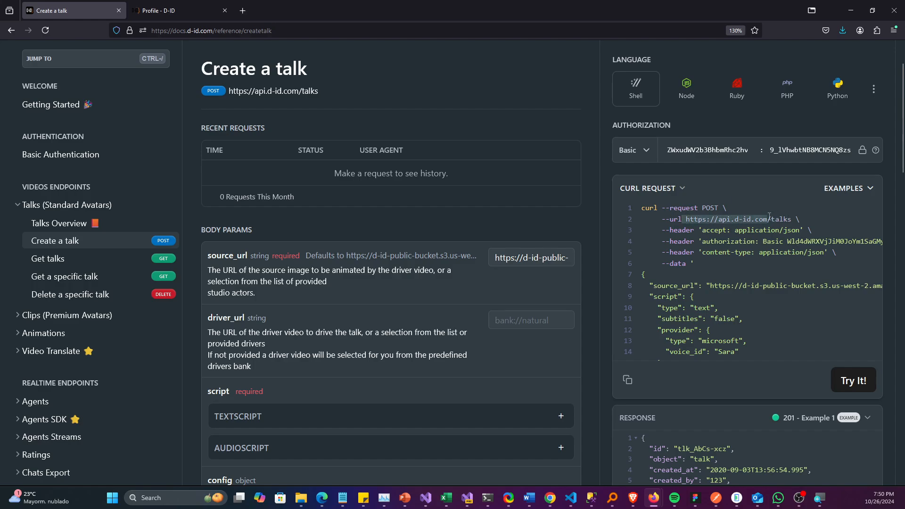
{"action": "key", "text": "ctrl+c"}
{"action": "key", "text": "alt+Tab"}
{"action": "key", "text": "ctrl+v"}
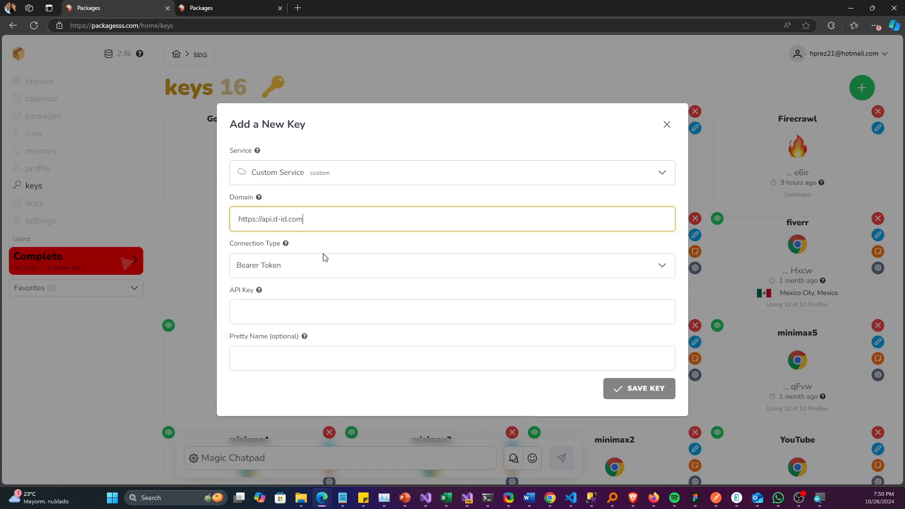
Step: Set the new key's connection type to Basic Auth
{"action": "left_click", "coordinate": [305, 270]}
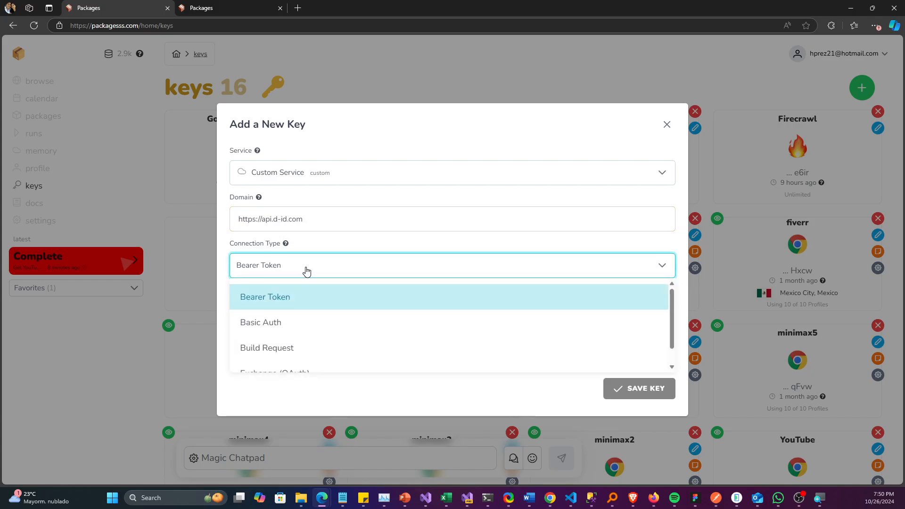
{"action": "left_click", "coordinate": [282, 325]}
{"action": "left_click", "coordinate": [236, 288]}
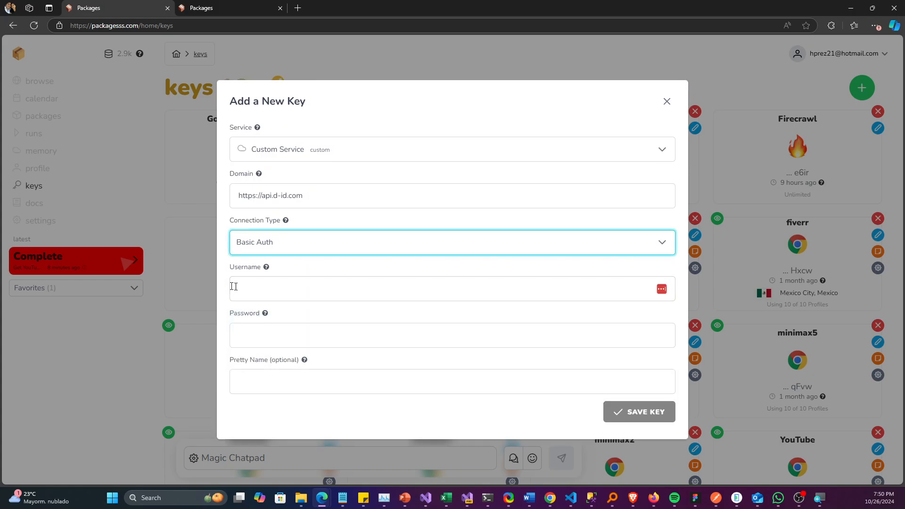
{"action": "left_click", "coordinate": [299, 273]}
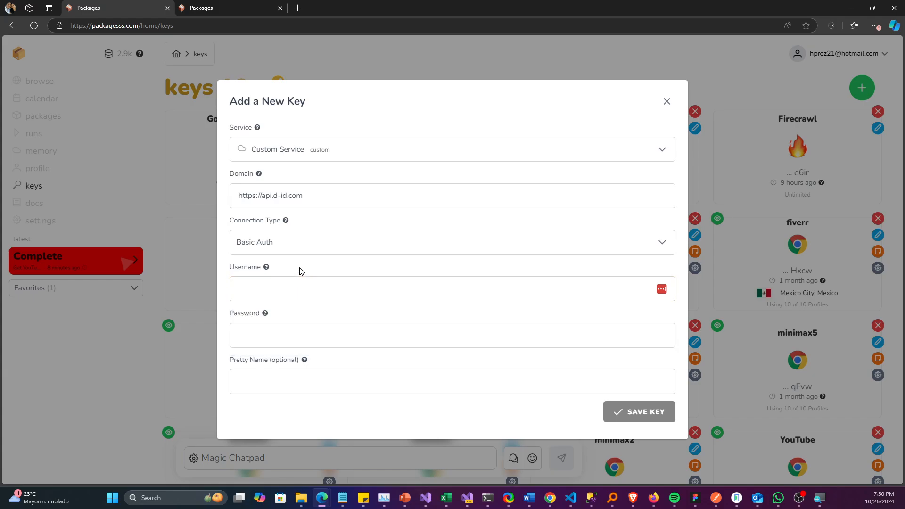
{"action": "left_click", "coordinate": [298, 285]}
{"action": "left_click", "coordinate": [296, 267]}
Step: Switch to Notepad and write a sample API key made of a username and a password separated by a colon
{"action": "key", "text": "alt+Tab"}
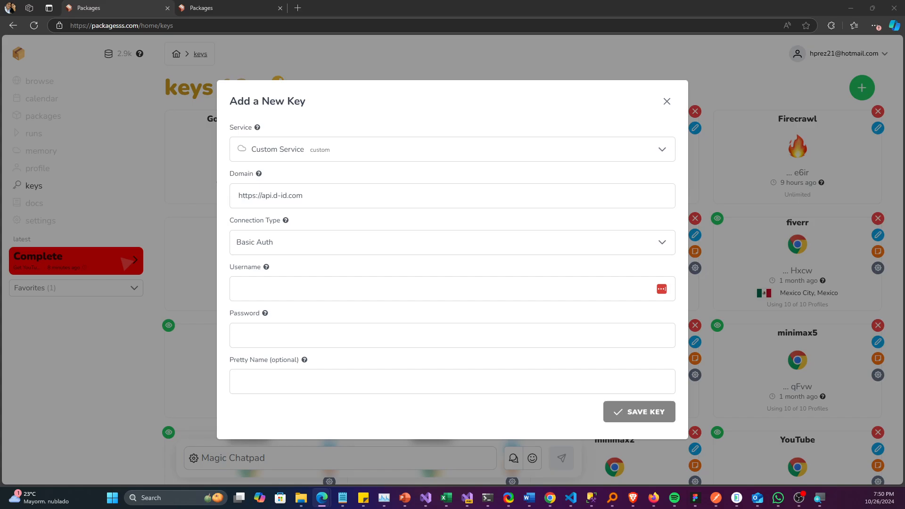
{"action": "key", "text": "alt+Tab"}
{"action": "left_click_drag", "start_coordinate": [904, 125], "coordinate": [584, 125]}
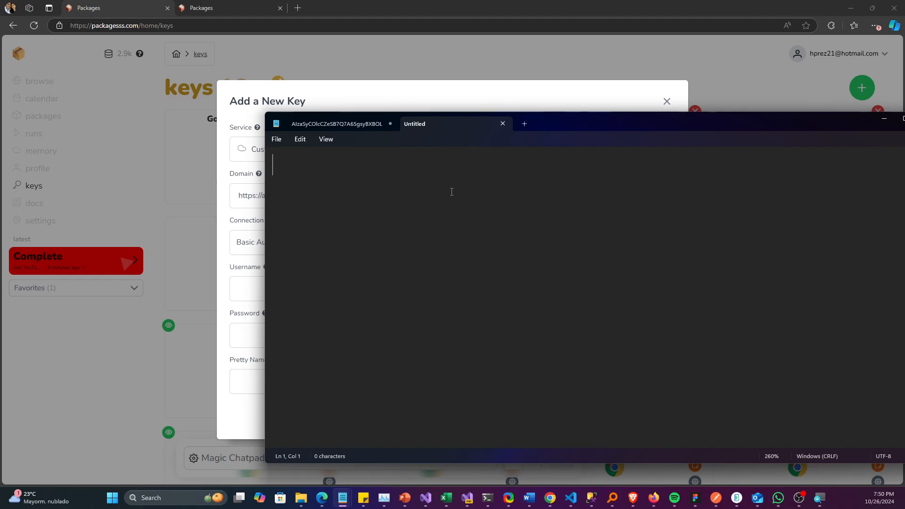
{"action": "type", "text": "aojfowajfaojfa"}
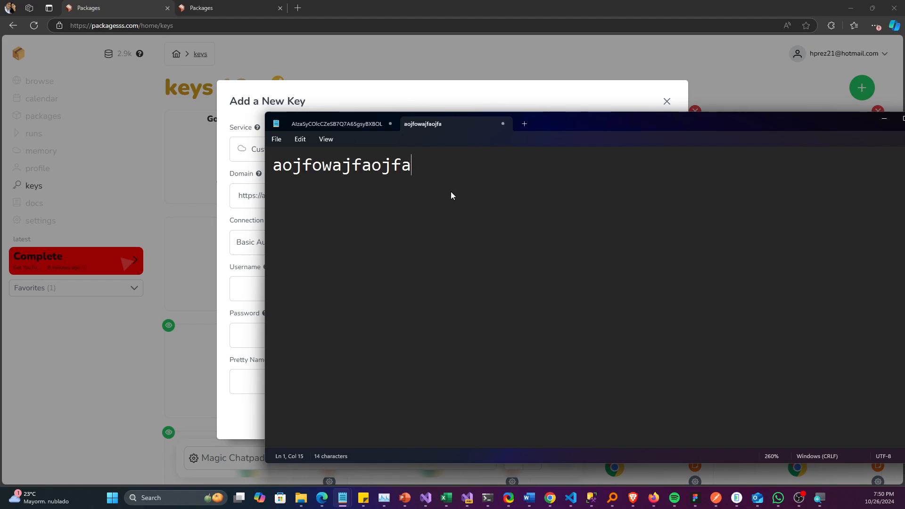
{"action": "type", "text": ":"}
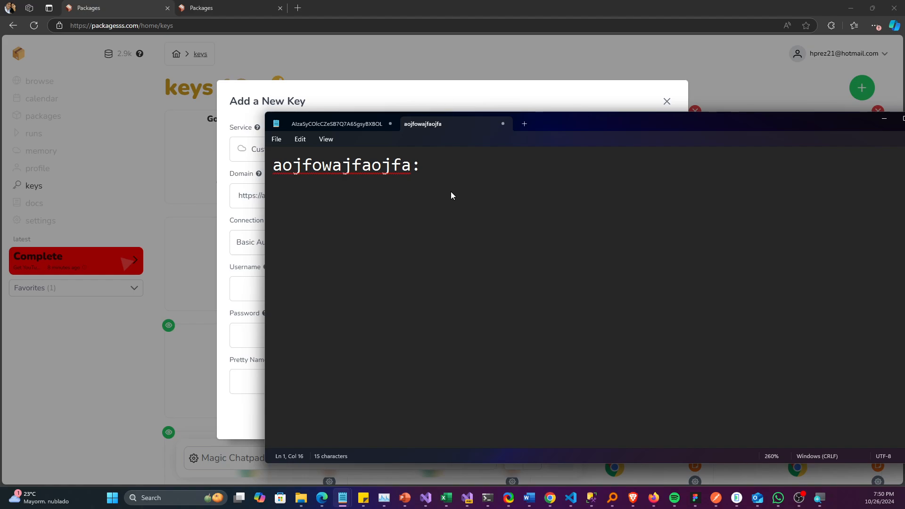
{"action": "type", "text": "oajfoiawjfawiojfawof"}
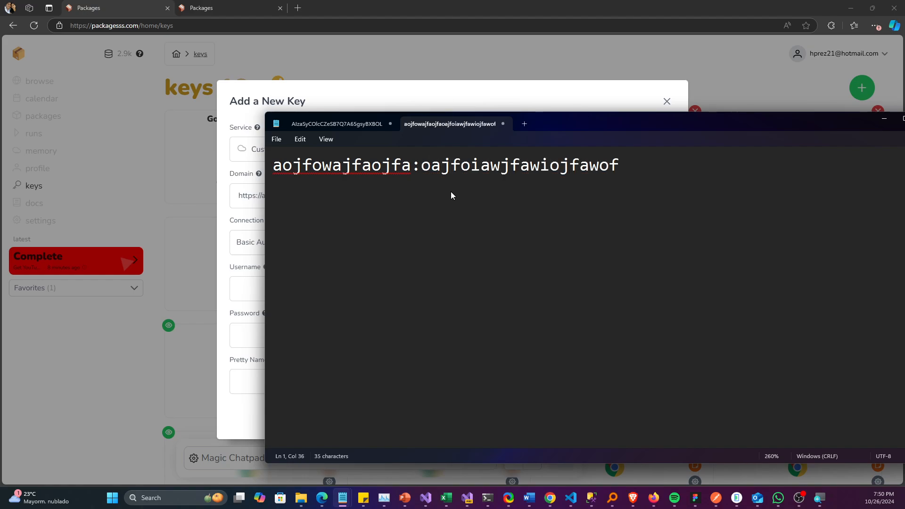
Step: Copy the sample API key's part before the colon into the new key's Username field
{"action": "left_click_drag", "start_coordinate": [414, 167], "coordinate": [273, 166]}
{"action": "left_click_drag", "start_coordinate": [420, 166], "coordinate": [622, 171]}
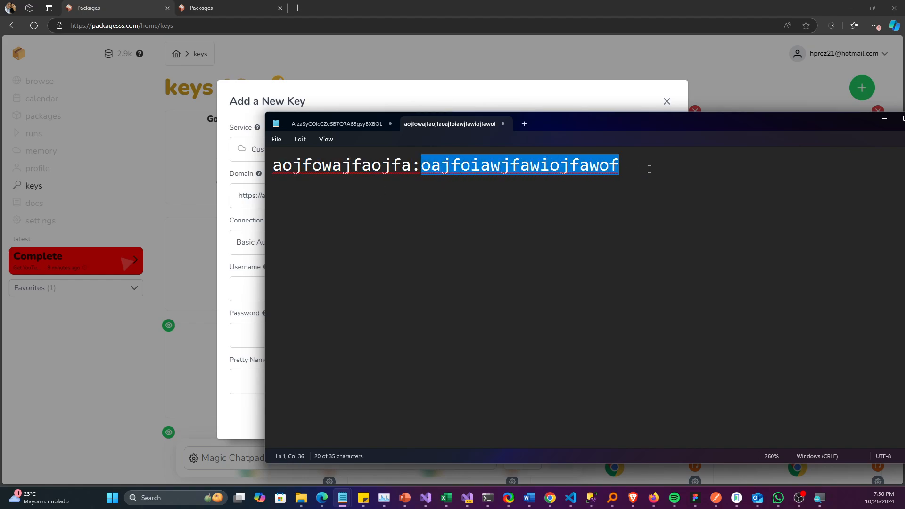
{"action": "left_click_drag", "start_coordinate": [412, 165], "coordinate": [273, 167]}
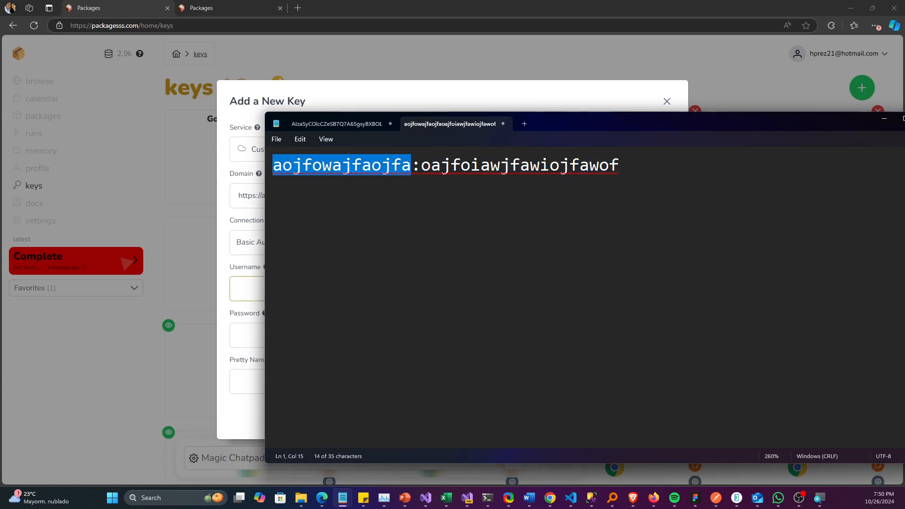
{"action": "left_click", "coordinate": [249, 288]}
{"action": "key", "text": "ctrl+v"}
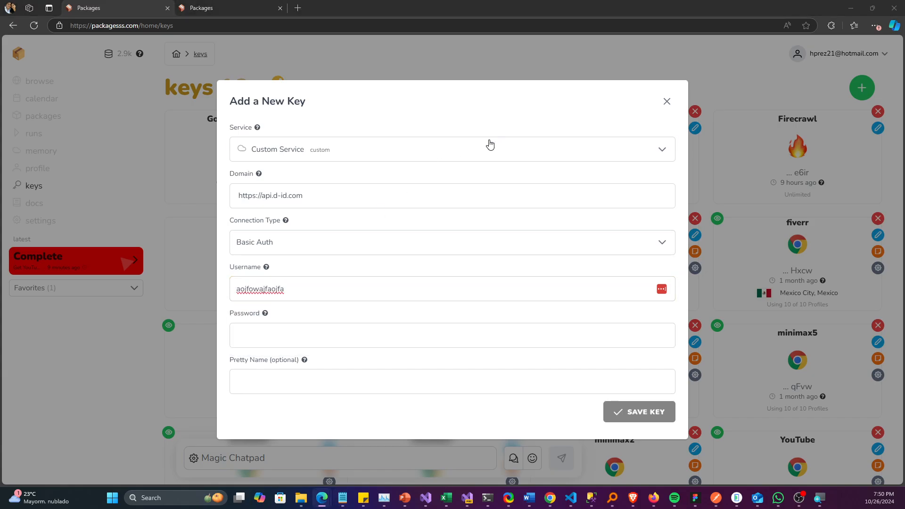
Step: Copy the sample API key's part after the colon into the new key's Password field
{"action": "key", "text": "alt+Tab"}
{"action": "left_click_drag", "start_coordinate": [420, 164], "coordinate": [667, 170]}
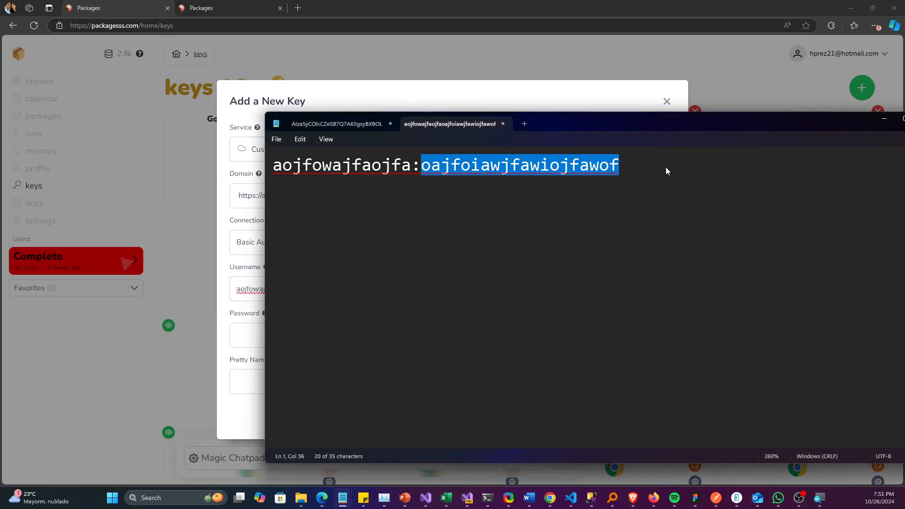
{"action": "key", "text": "ctrl+c"}
{"action": "left_click", "coordinate": [254, 317]}
{"action": "key", "text": "ctrl+v"}
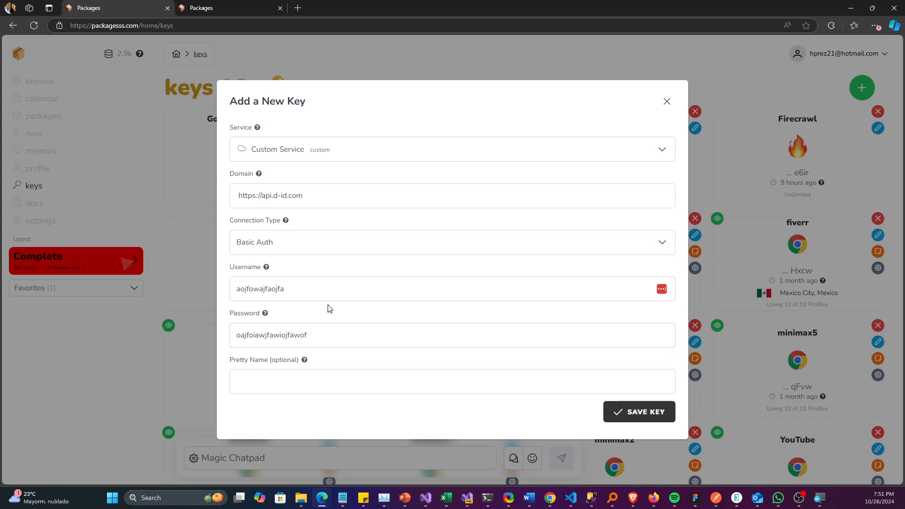
Step: Close the new key form without saving the sample D-ID key
{"action": "key", "text": "Tab"}
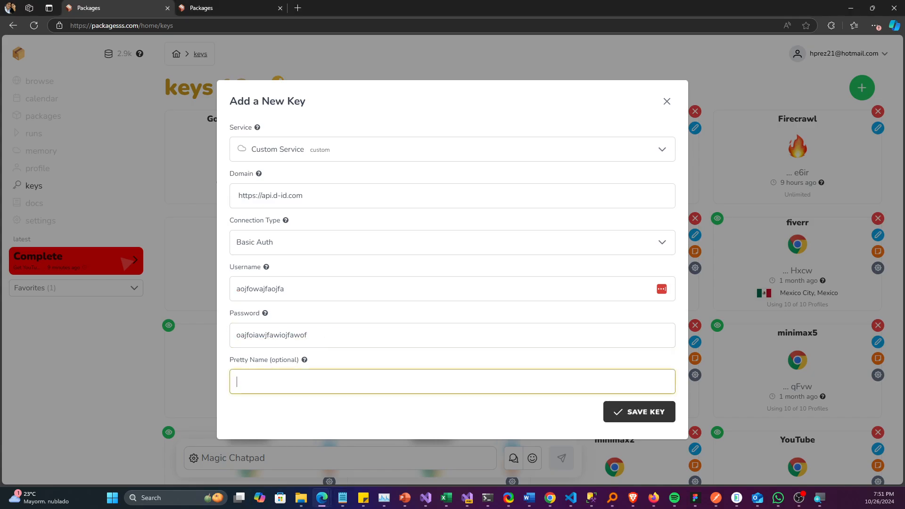
{"action": "left_click", "coordinate": [667, 101]}
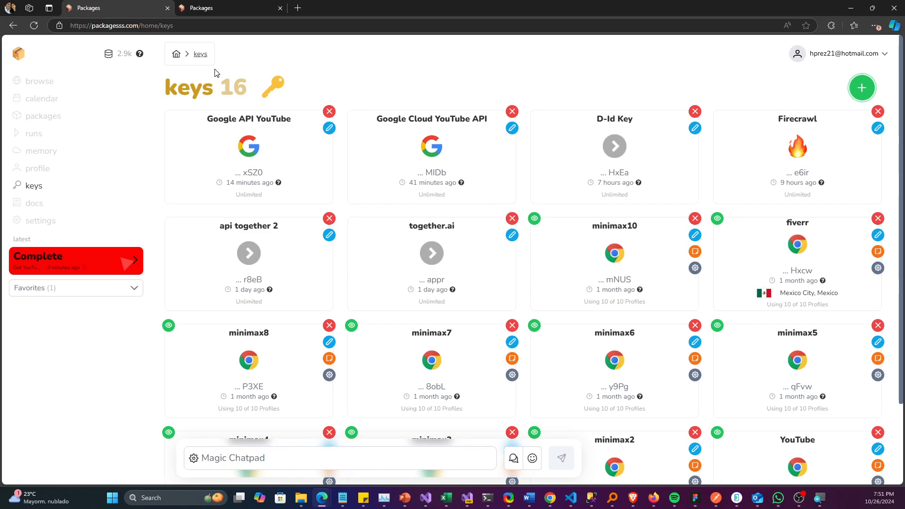
{"action": "key", "text": "alt+Tab"}
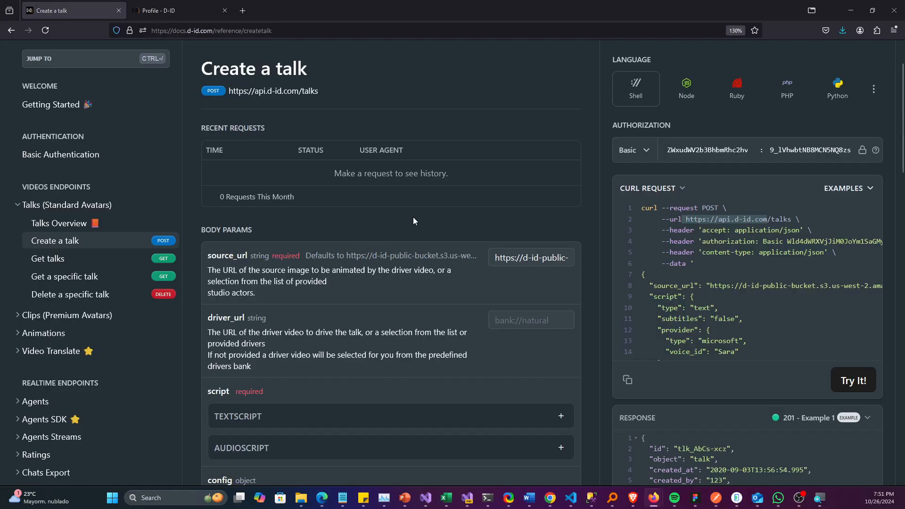
{"action": "key", "text": "alt+Tab"}
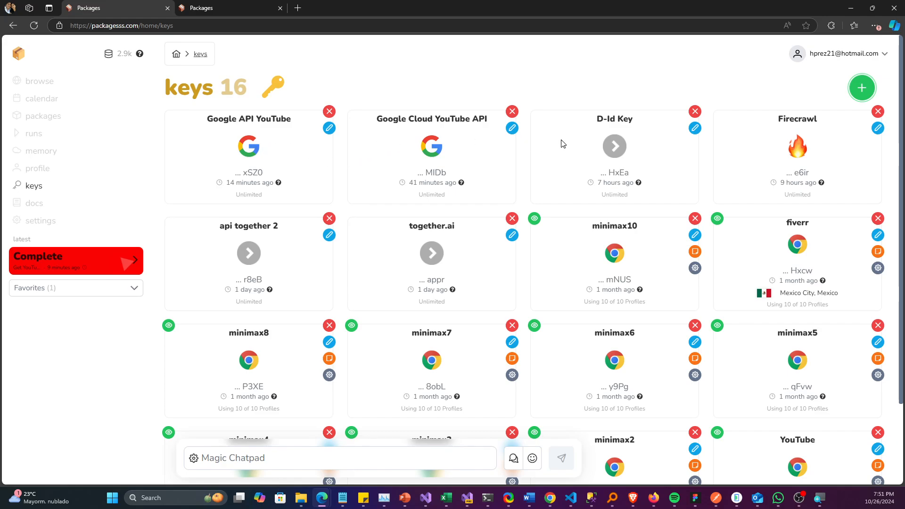
Step: Open the D-Id Start Avatar Generation package from the list of own packages
{"action": "left_click", "coordinate": [41, 118]}
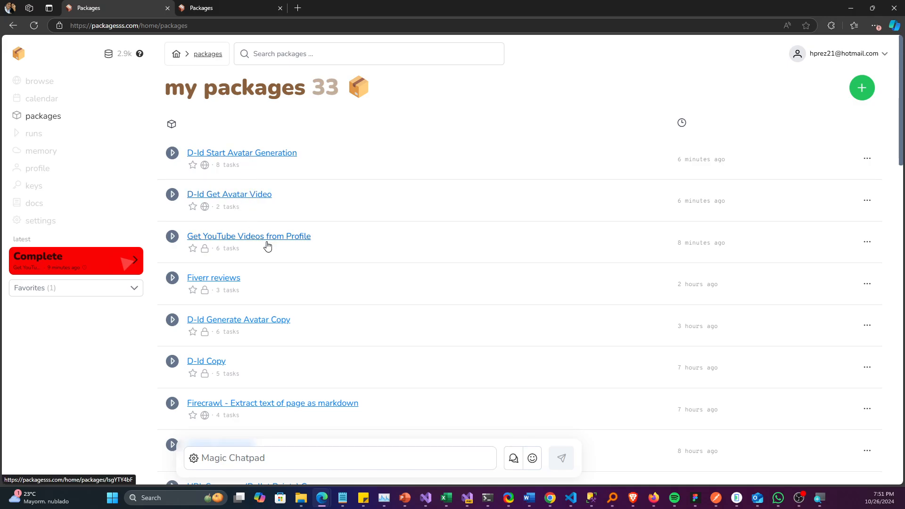
{"action": "left_click", "coordinate": [248, 154]}
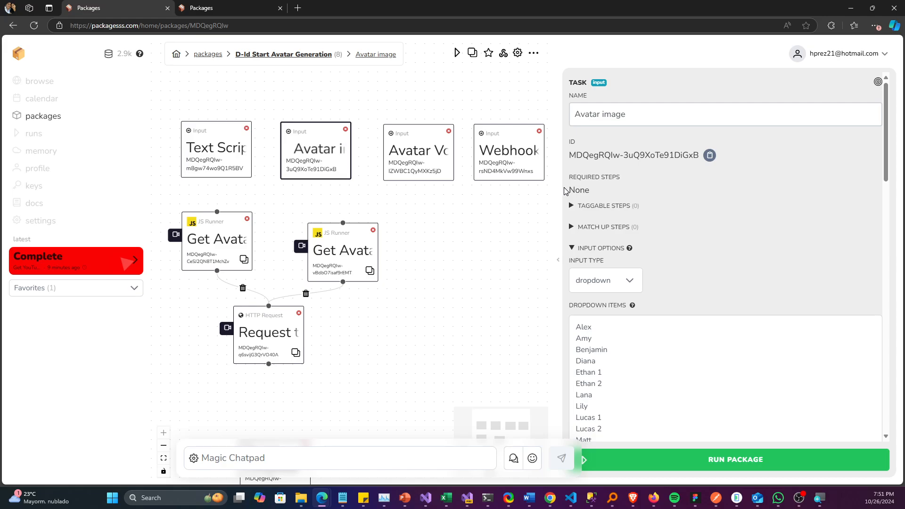
{"action": "left_click_drag", "start_coordinate": [514, 215], "coordinate": [518, 221]}
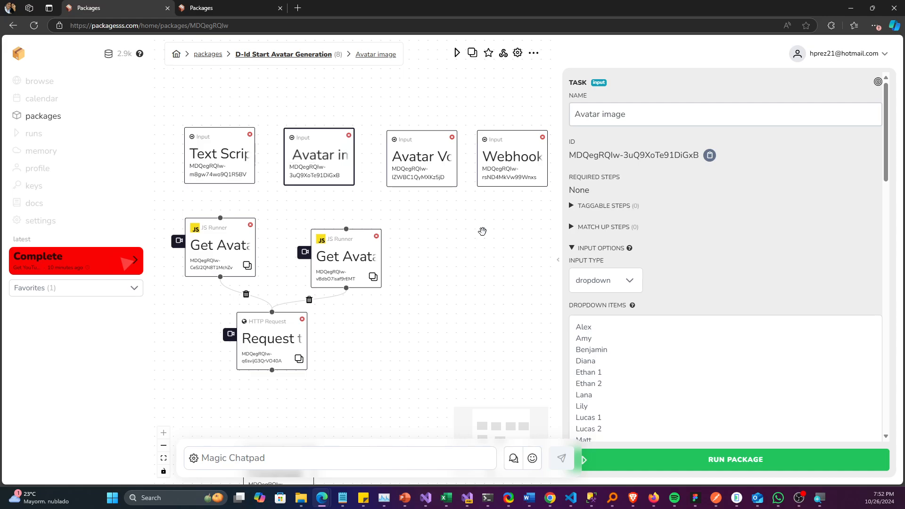
{"action": "left_click_drag", "start_coordinate": [474, 233], "coordinate": [479, 255]}
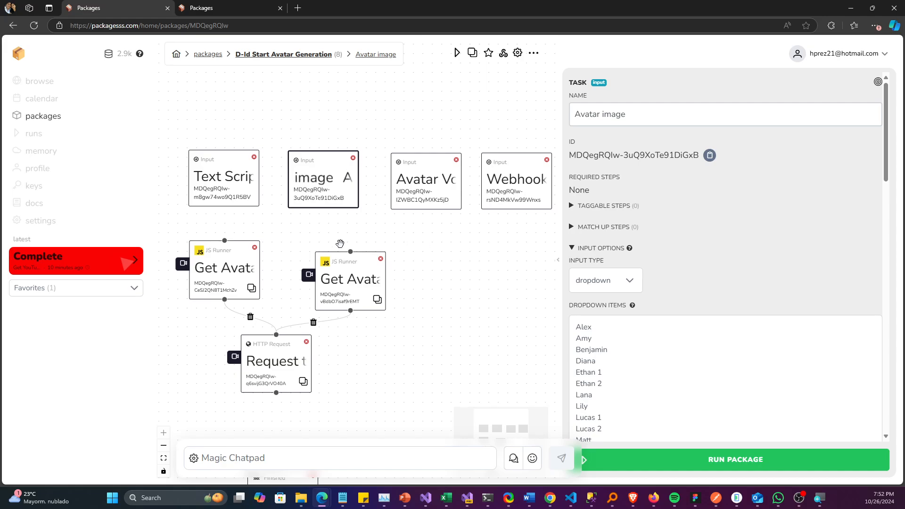
Step: Inspect the Text Script, Avatar image and Avatar Voice input tasks, including the voice input's dropdown items
{"action": "left_click", "coordinate": [242, 202]}
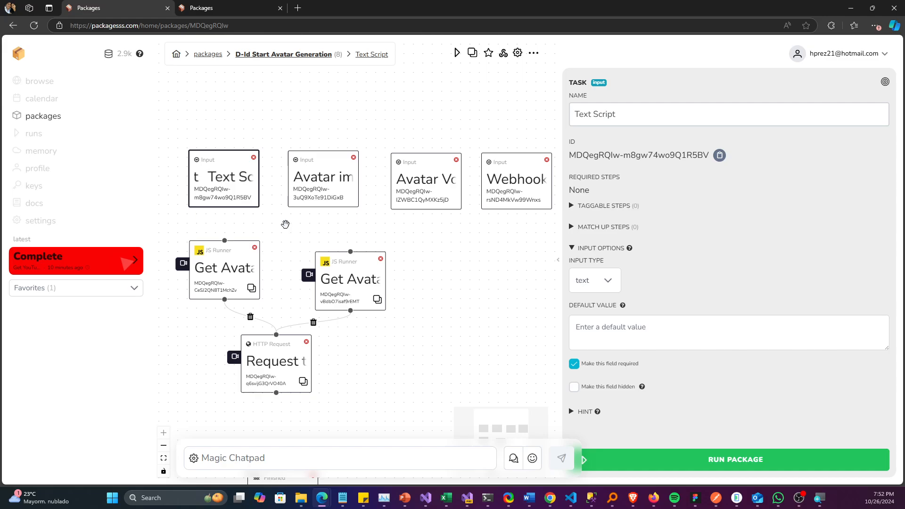
{"action": "left_click", "coordinate": [325, 189]}
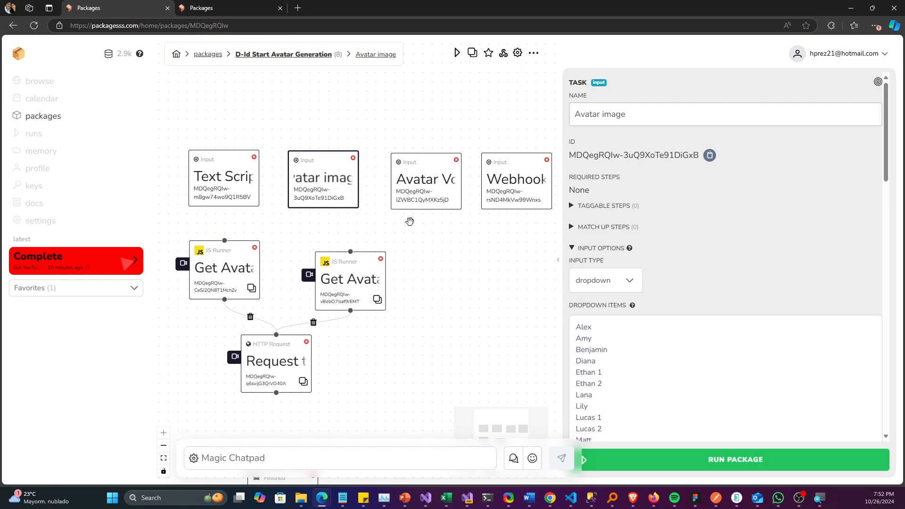
{"action": "left_click", "coordinate": [414, 203]}
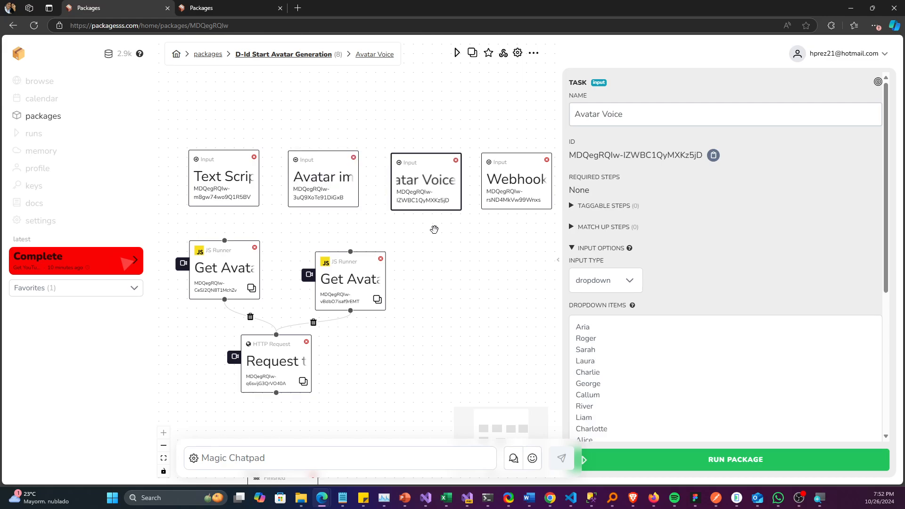
{"action": "left_click", "coordinate": [583, 325]}
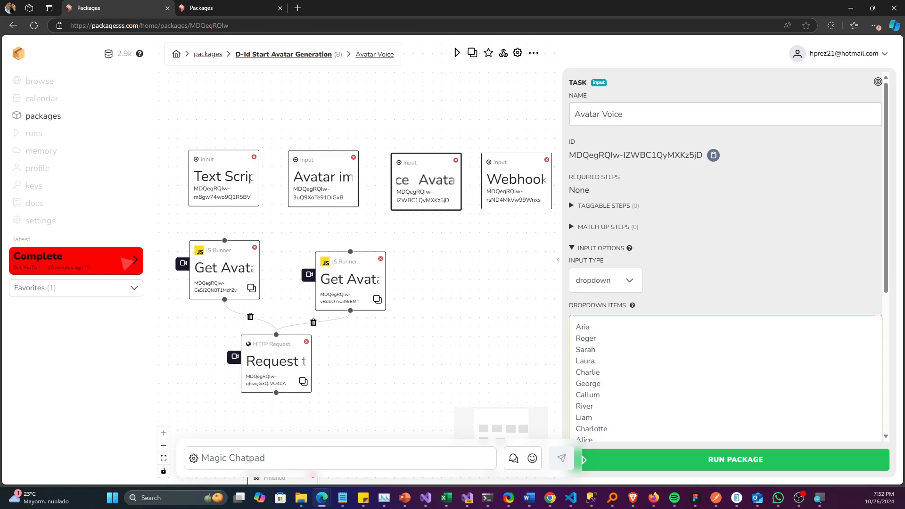
{"action": "scroll", "coordinate": [615, 330], "scroll_direction": "down", "scroll_amount": 4}
{"action": "scroll", "coordinate": [619, 329], "scroll_direction": "up", "scroll_amount": 5}
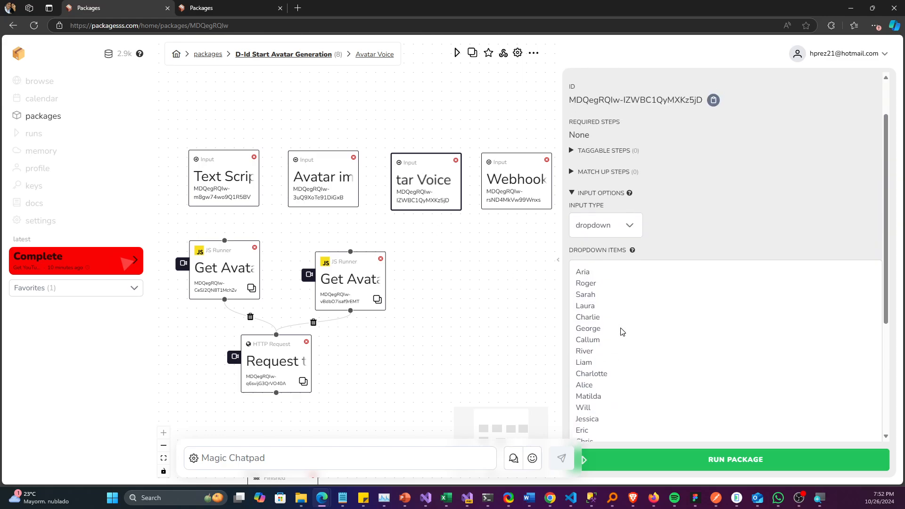
{"action": "scroll", "coordinate": [620, 329], "scroll_direction": "down", "scroll_amount": 4}
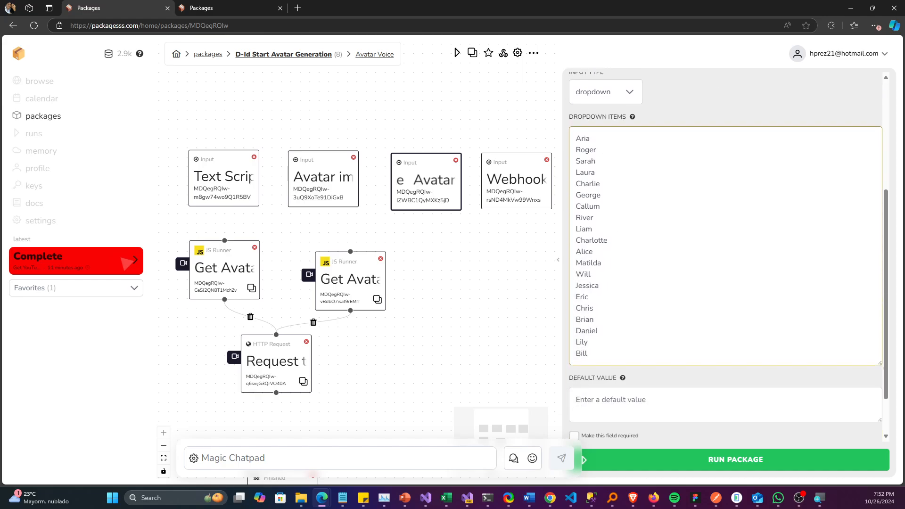
Step: Review the Avatar image input's full list of dropdown items and the Webhook URL input's options
{"action": "left_click", "coordinate": [337, 187]}
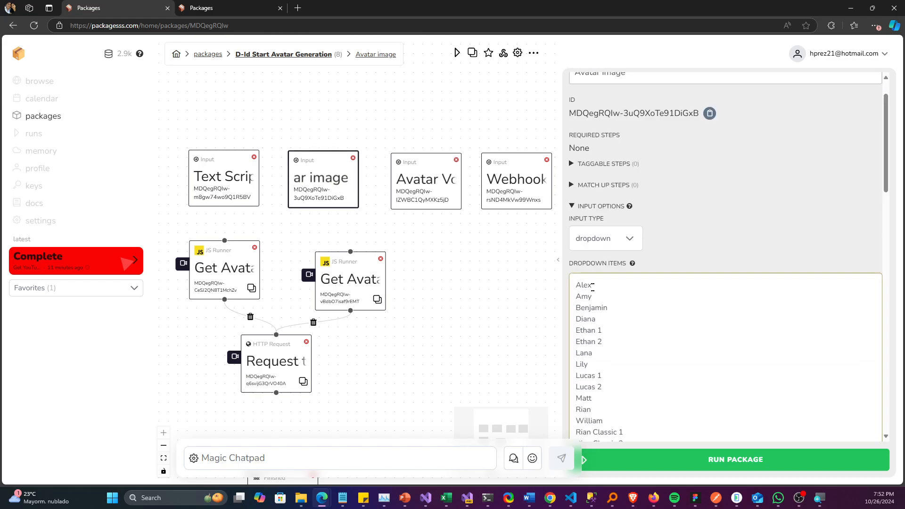
{"action": "left_click", "coordinate": [651, 309]}
{"action": "scroll", "coordinate": [651, 308], "scroll_direction": "down", "scroll_amount": 3}
{"action": "scroll", "coordinate": [652, 309], "scroll_direction": "down", "scroll_amount": 16}
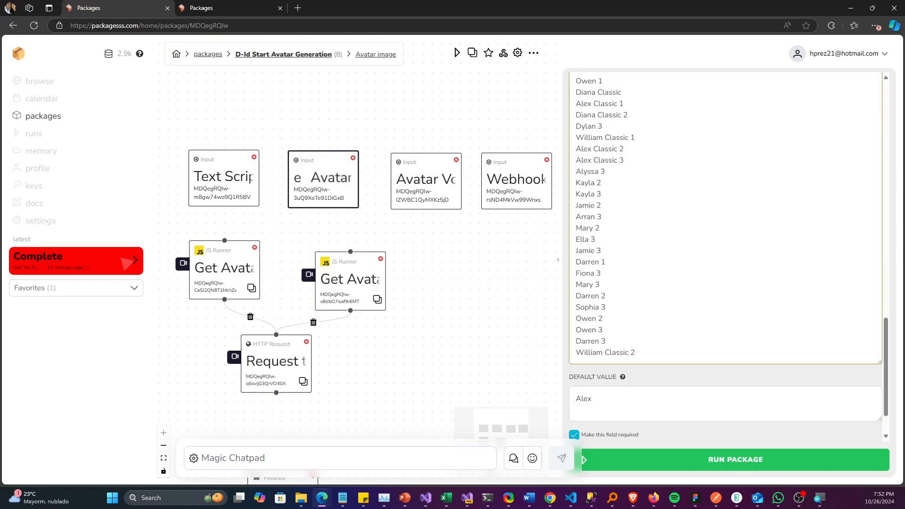
{"action": "scroll", "coordinate": [652, 308], "scroll_direction": "up", "scroll_amount": 12}
{"action": "scroll", "coordinate": [651, 309], "scroll_direction": "up", "scroll_amount": 5}
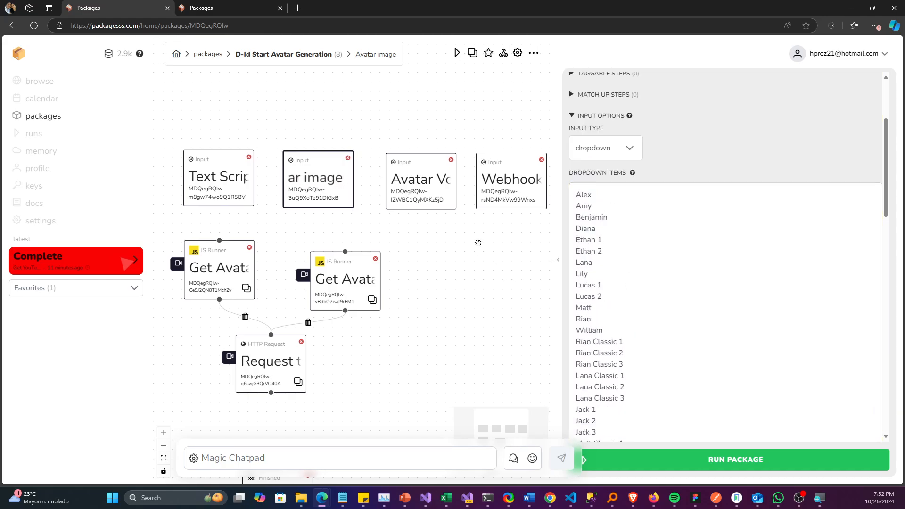
{"action": "left_click", "coordinate": [499, 196]}
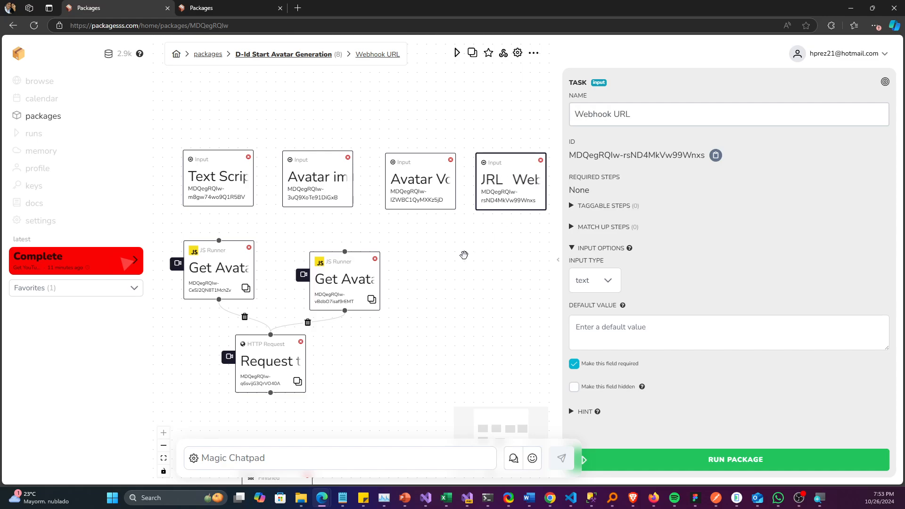
Step: Examine the code in the Get Avatar Image and Get Avatar Voice tasks that maps names to image URLs and voice IDs
{"action": "left_click_drag", "start_coordinate": [464, 255], "coordinate": [462, 239]}
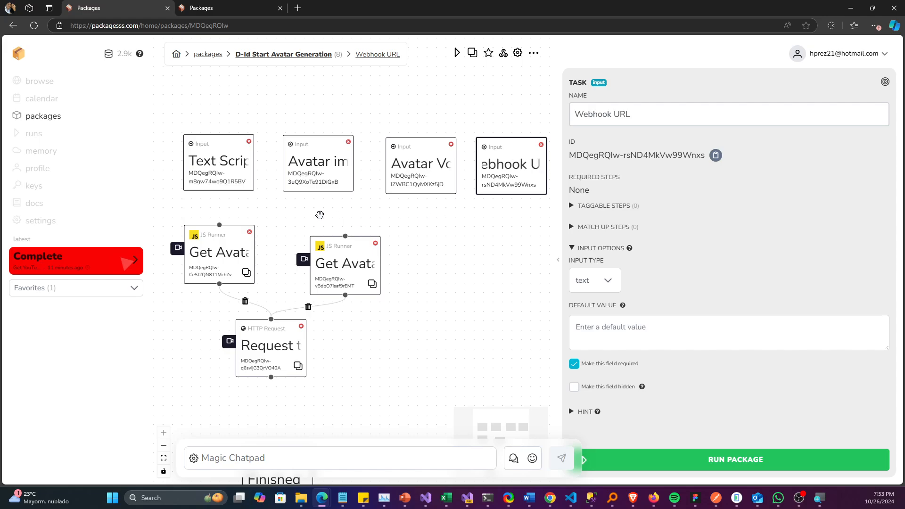
{"action": "left_click_drag", "start_coordinate": [320, 215], "coordinate": [324, 215]}
{"action": "left_click", "coordinate": [239, 261]}
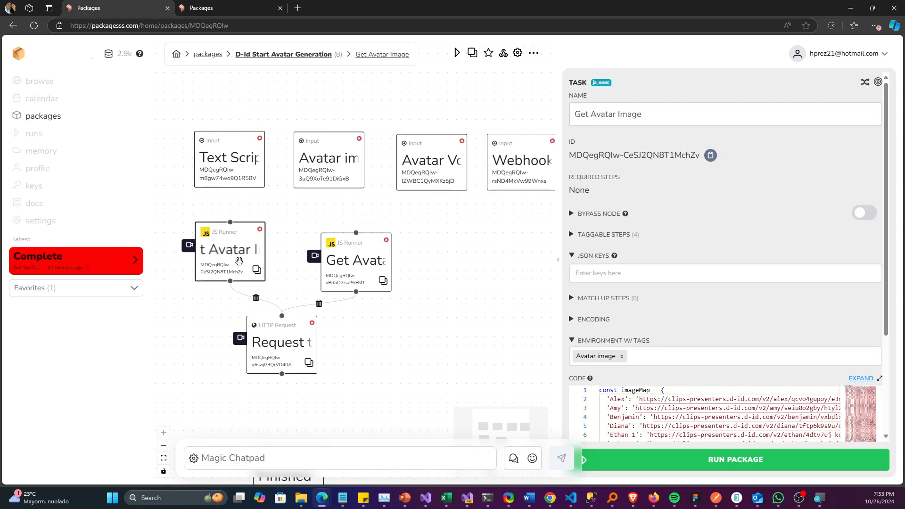
{"action": "left_click", "coordinate": [356, 262]}
{"action": "left_click_drag", "start_coordinate": [356, 262], "coordinate": [354, 249]}
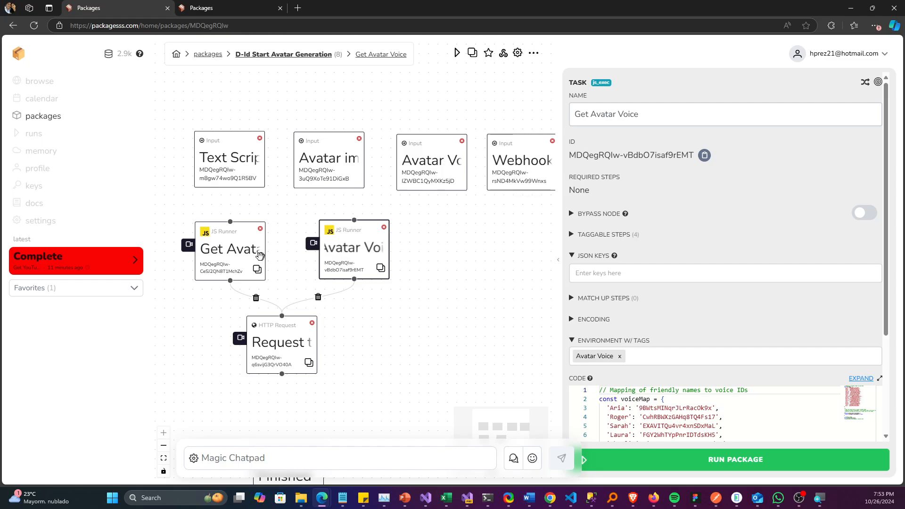
{"action": "left_click", "coordinate": [230, 257]}
{"action": "scroll", "coordinate": [651, 283], "scroll_direction": "down", "scroll_amount": 3}
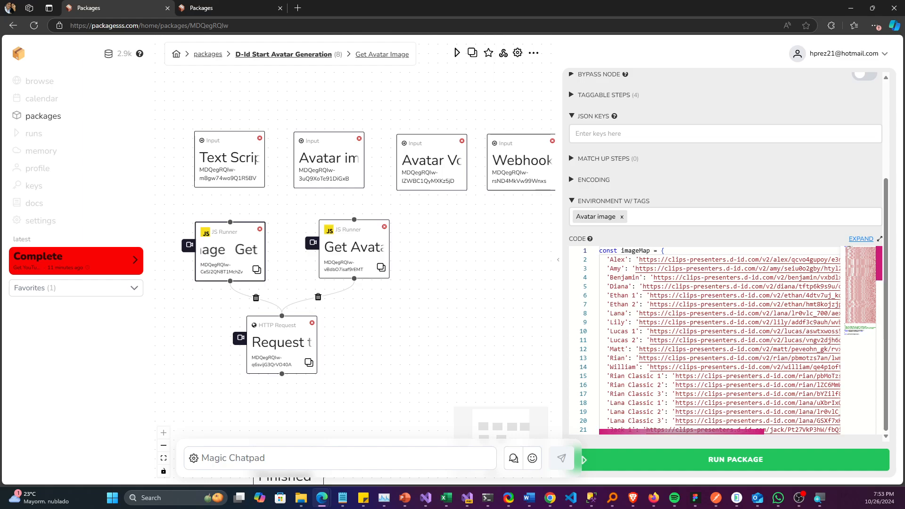
{"action": "left_click_drag", "start_coordinate": [639, 260], "coordinate": [836, 259]}
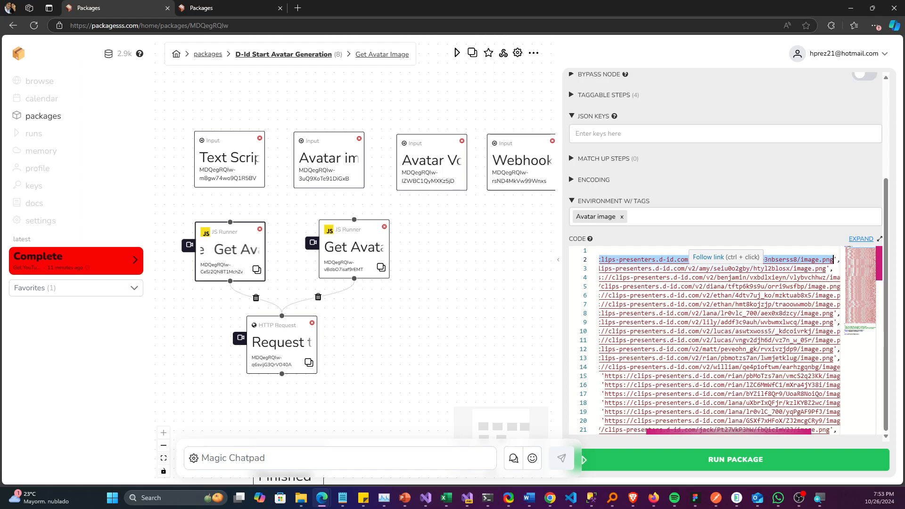
{"action": "left_click", "coordinate": [357, 245]}
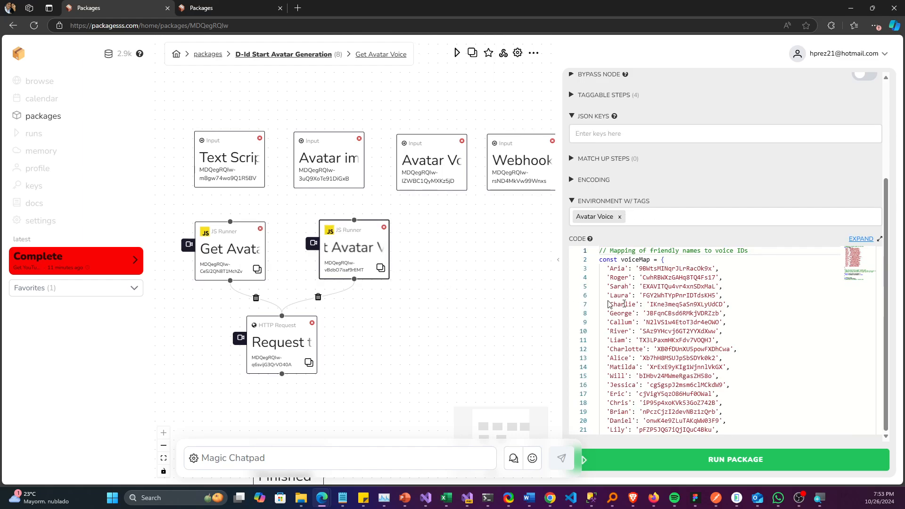
{"action": "double_click", "coordinate": [675, 268]}
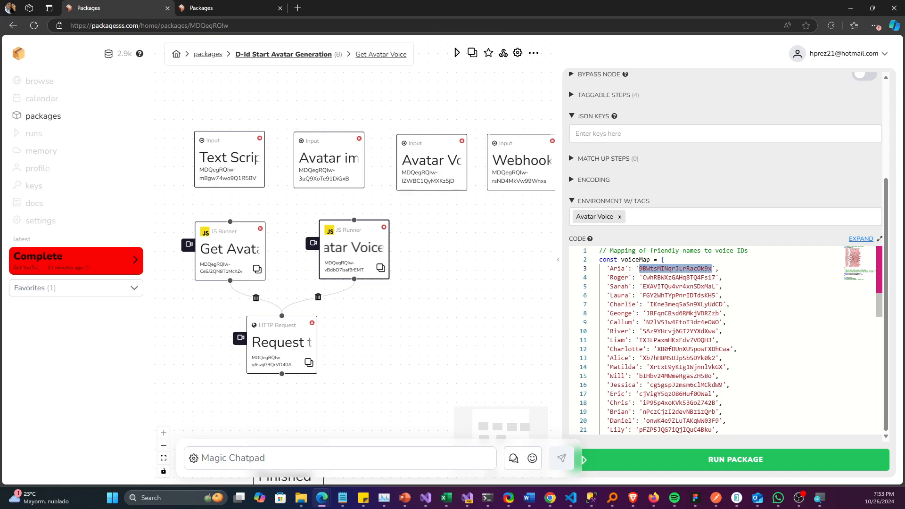
Step: Inspect the URL and method settings of the Request to Service HTTP request task
{"action": "left_click", "coordinate": [303, 341]}
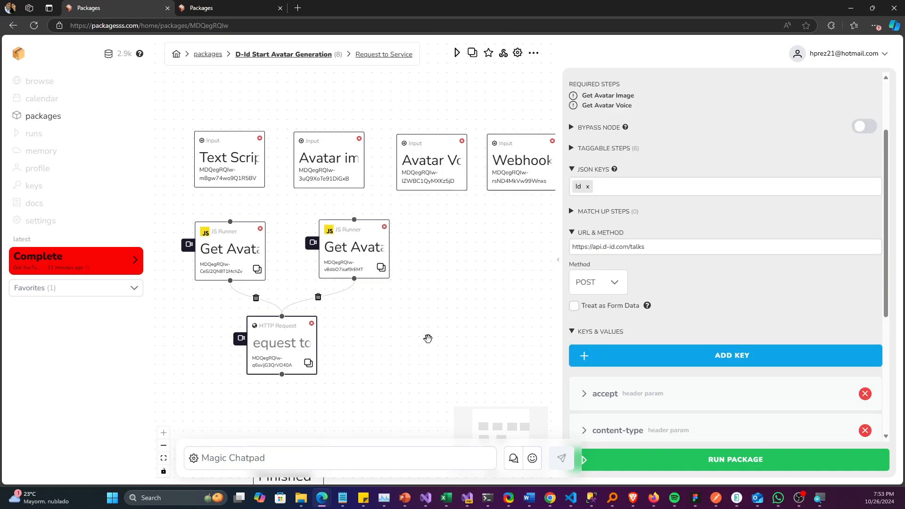
{"action": "left_click_drag", "start_coordinate": [438, 341], "coordinate": [474, 246]}
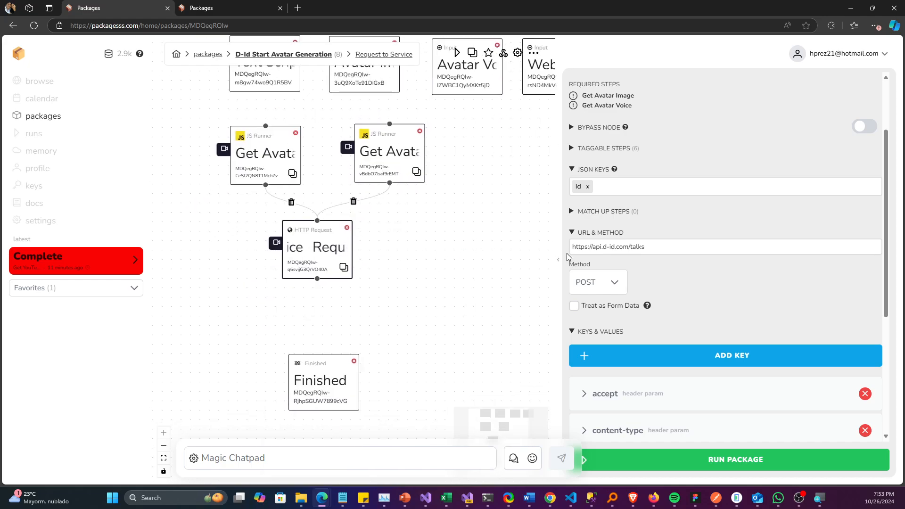
{"action": "scroll", "coordinate": [675, 152], "scroll_direction": "up", "scroll_amount": 2}
{"action": "scroll", "coordinate": [680, 160], "scroll_direction": "down", "scroll_amount": 4}
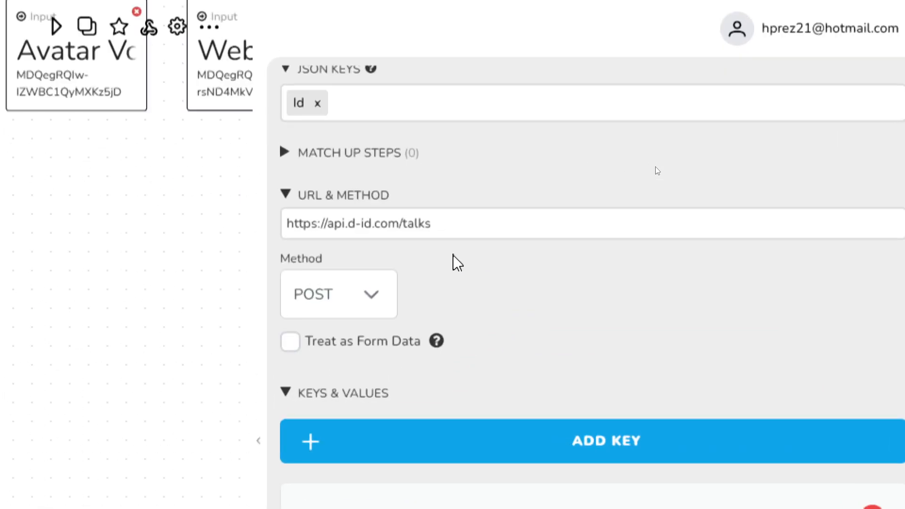
{"action": "left_click", "coordinate": [459, 225]}
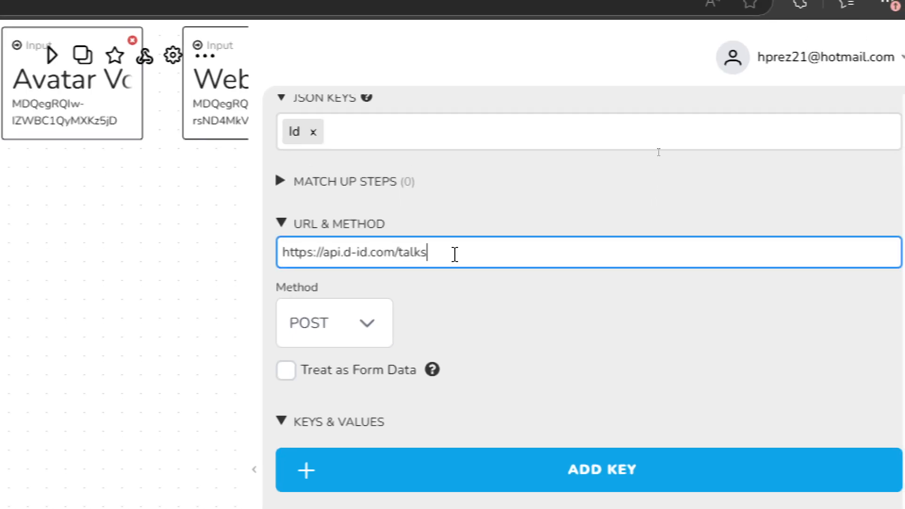
{"action": "triple_click", "coordinate": [452, 254]}
{"action": "left_click", "coordinate": [453, 255]}
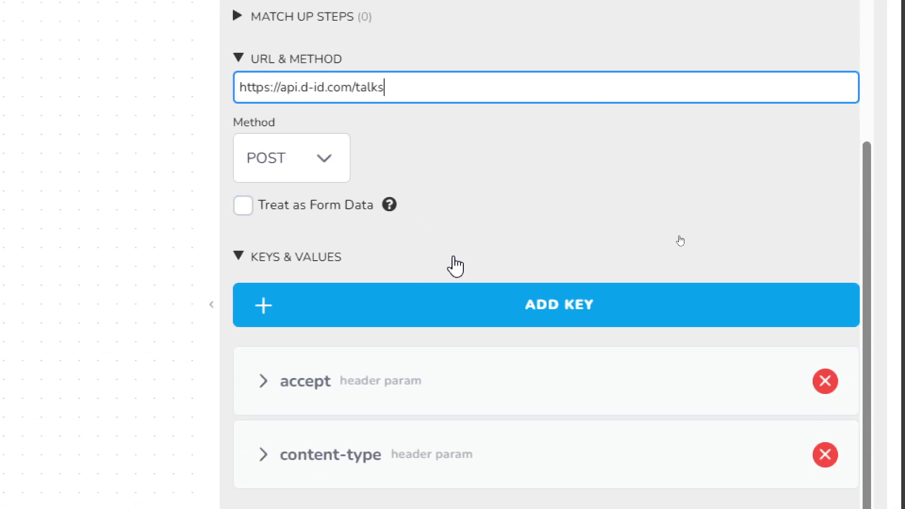
Step: Check the accept and content-type header params and the JSON body of the Request to Service task
{"action": "scroll", "coordinate": [454, 258], "scroll_direction": "down", "scroll_amount": 2}
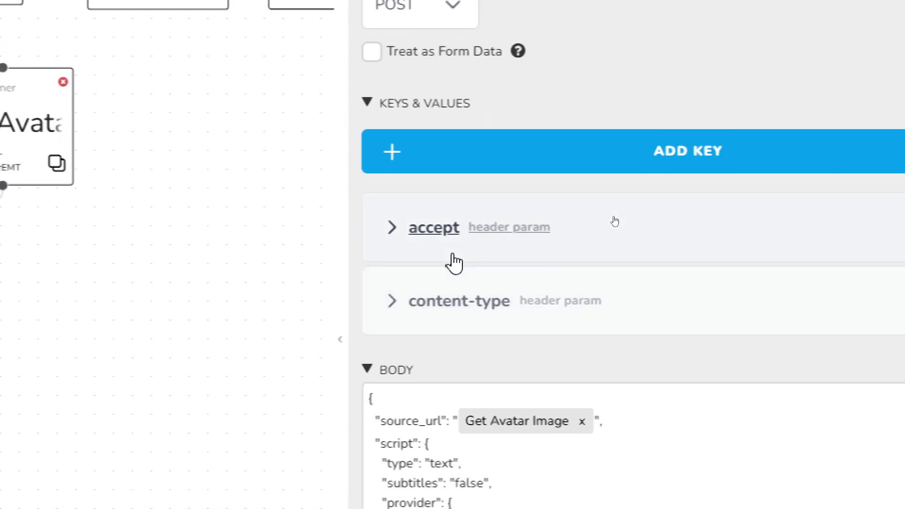
{"action": "left_click", "coordinate": [320, 297]}
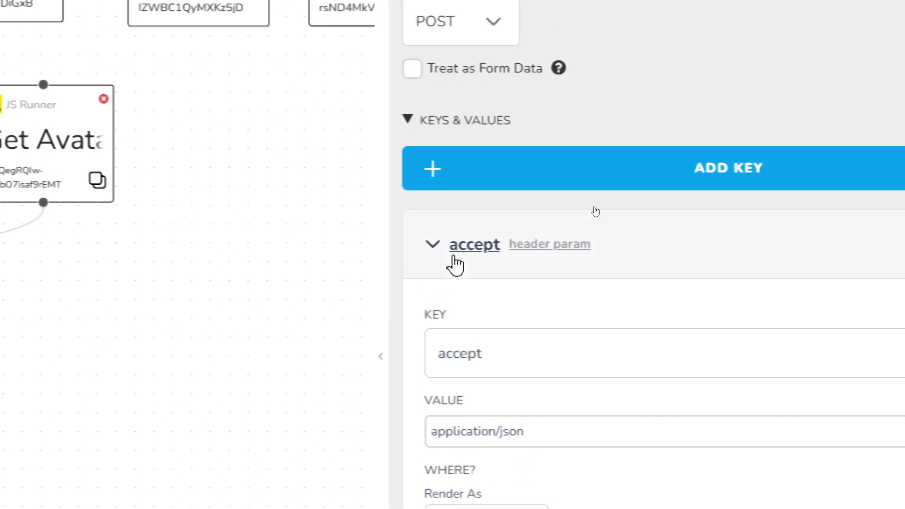
{"action": "left_click", "coordinate": [453, 257]}
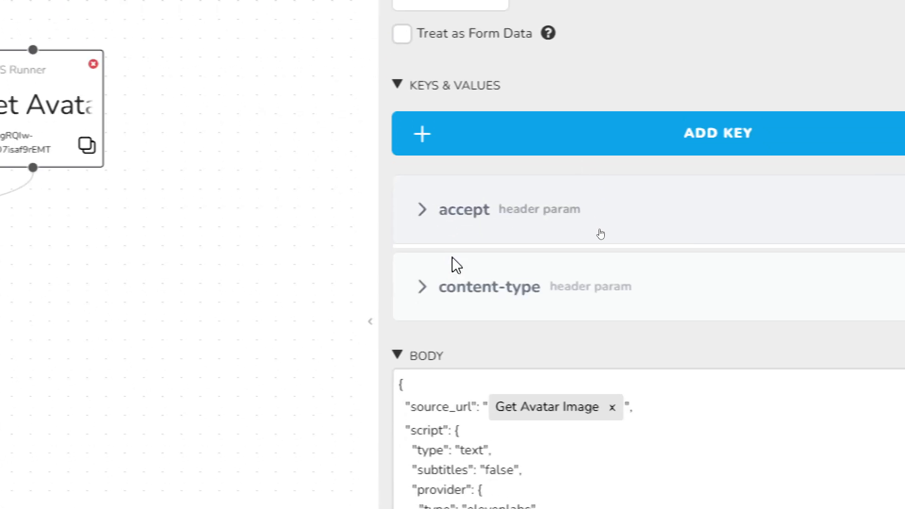
{"action": "left_click", "coordinate": [457, 266]}
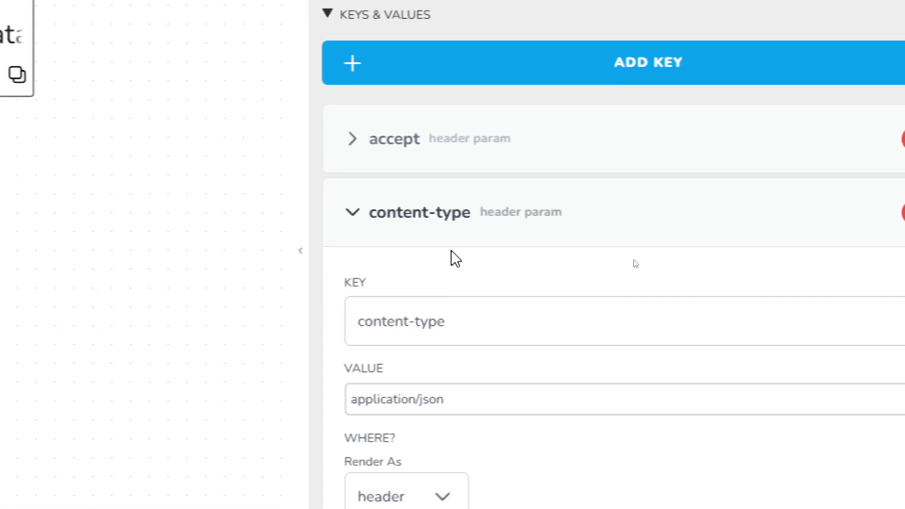
{"action": "left_click", "coordinate": [439, 21]}
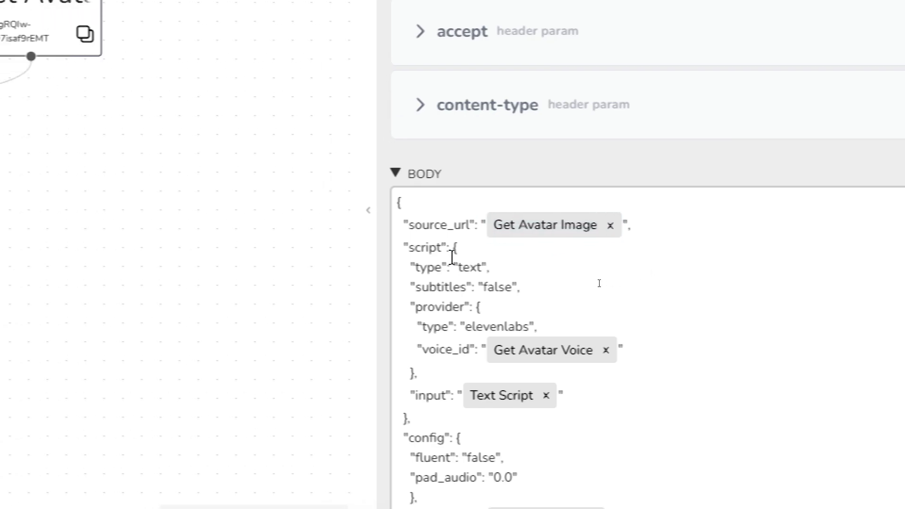
Step: Examine the script type, subtitles and provider type values in the Request to Service task's JSON body
{"action": "left_click", "coordinate": [336, 267]}
{"action": "double_click", "coordinate": [456, 252]}
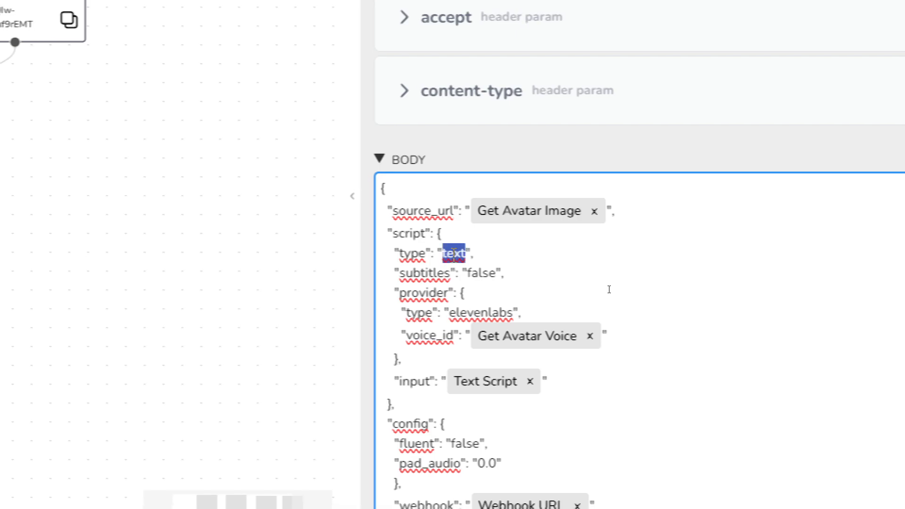
{"action": "double_click", "coordinate": [485, 273]}
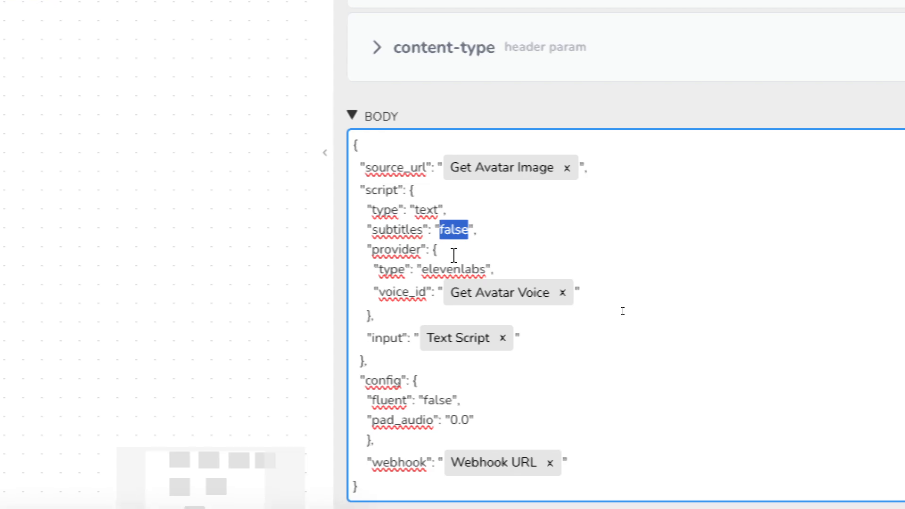
{"action": "double_click", "coordinate": [454, 258]}
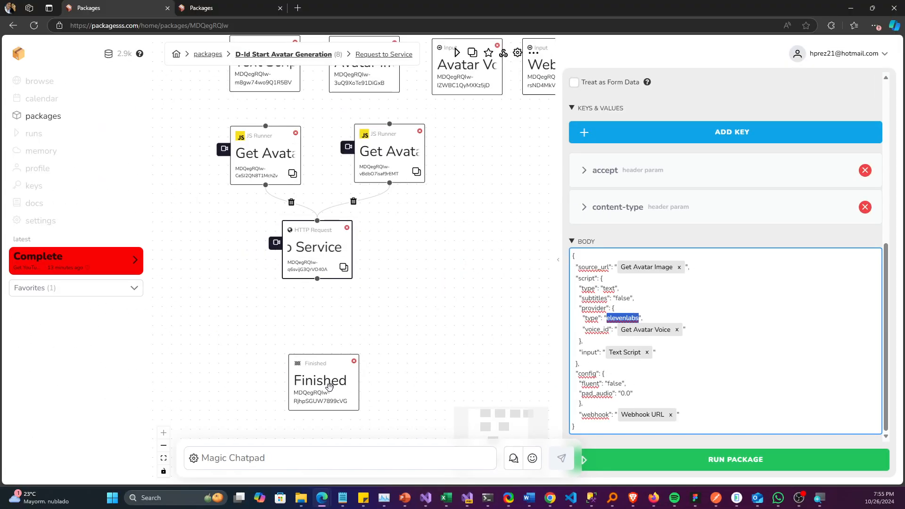
Step: Move the Finished task closer beneath the Request to Service task and deselect it
{"action": "left_click_drag", "start_coordinate": [339, 387], "coordinate": [335, 356]}
{"action": "left_click", "coordinate": [429, 313]}
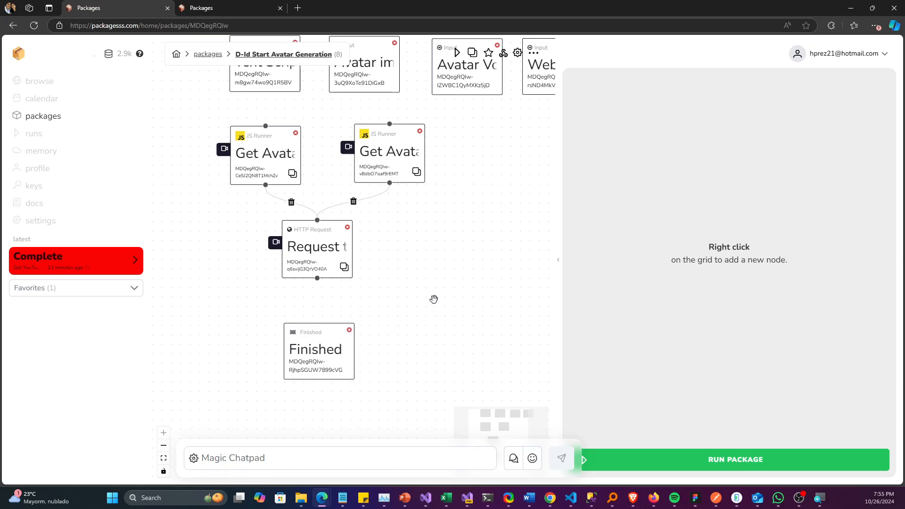
{"action": "left_click_drag", "start_coordinate": [433, 282], "coordinate": [441, 313]}
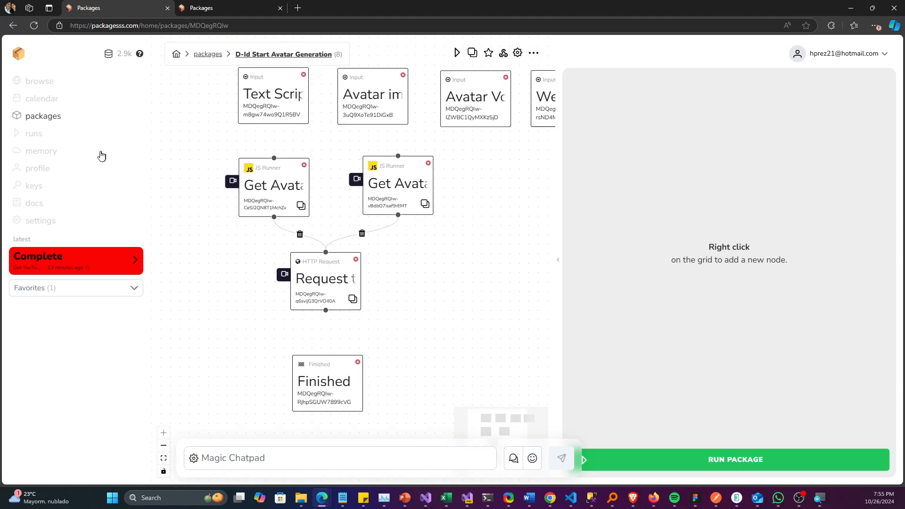
Step: Open the D-Id Get Avatar Video package in a new browser tab and reposition its Avatar info and Avatar response tasks
{"action": "left_click", "coordinate": [56, 120], "text": "ctrl"}
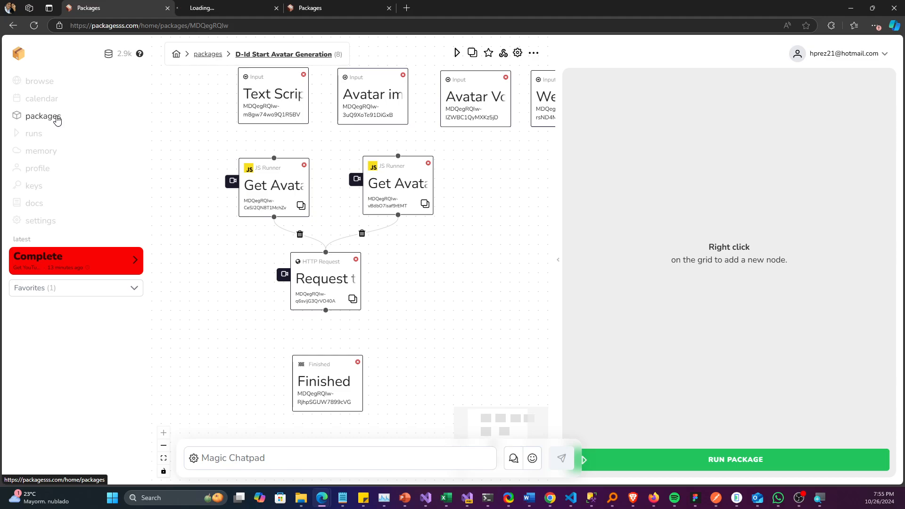
{"action": "left_click", "coordinate": [218, 8]}
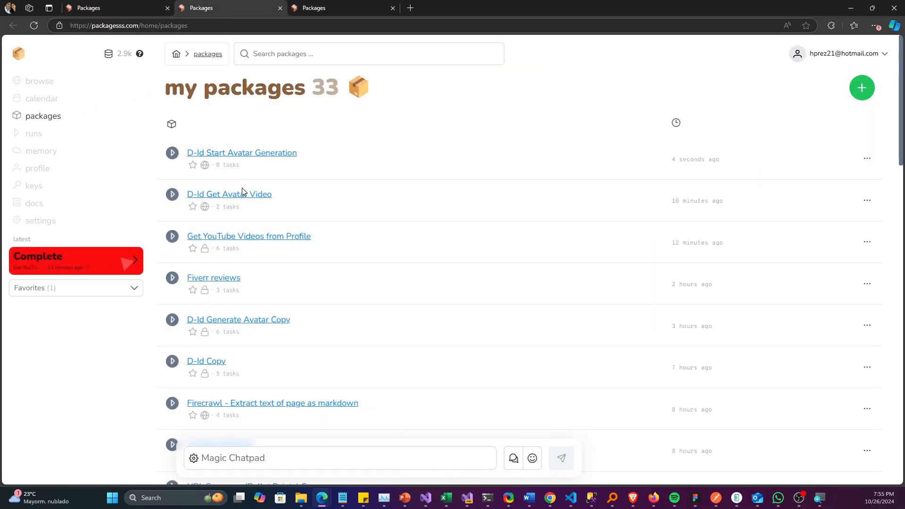
{"action": "left_click", "coordinate": [241, 195]}
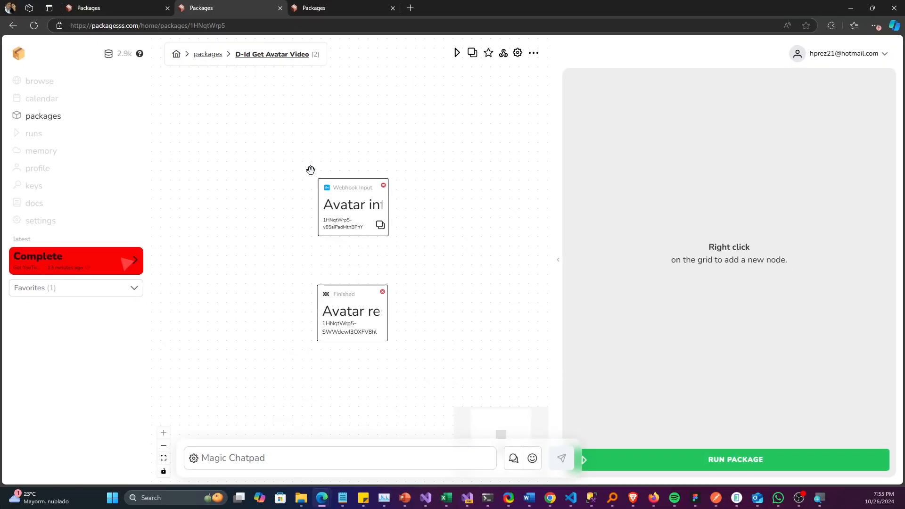
{"action": "left_click_drag", "start_coordinate": [355, 208], "coordinate": [332, 153]}
{"action": "left_click_drag", "start_coordinate": [355, 303], "coordinate": [332, 238]}
Step: Review the JSON keys and parameter capture settings of the Avatar info webhook input and the template of Avatar response
{"action": "left_click", "coordinate": [313, 151]}
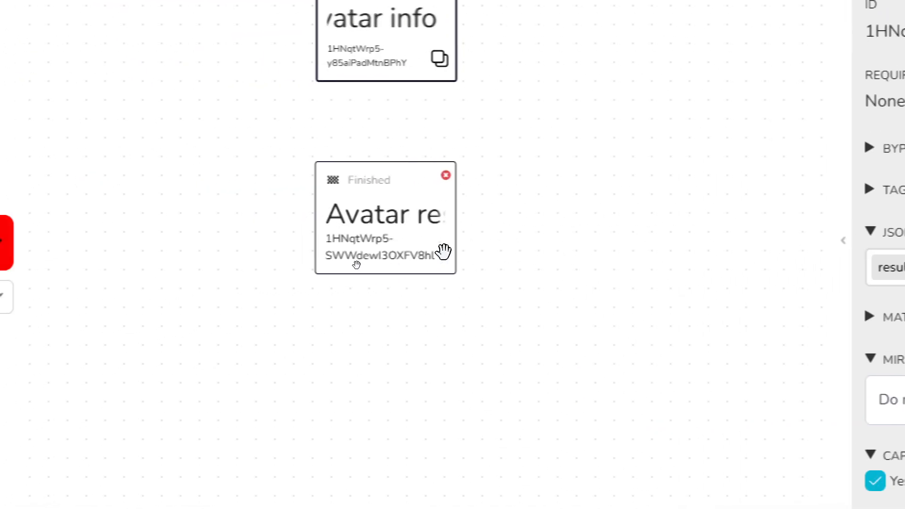
{"action": "left_click", "coordinate": [7, 213]}
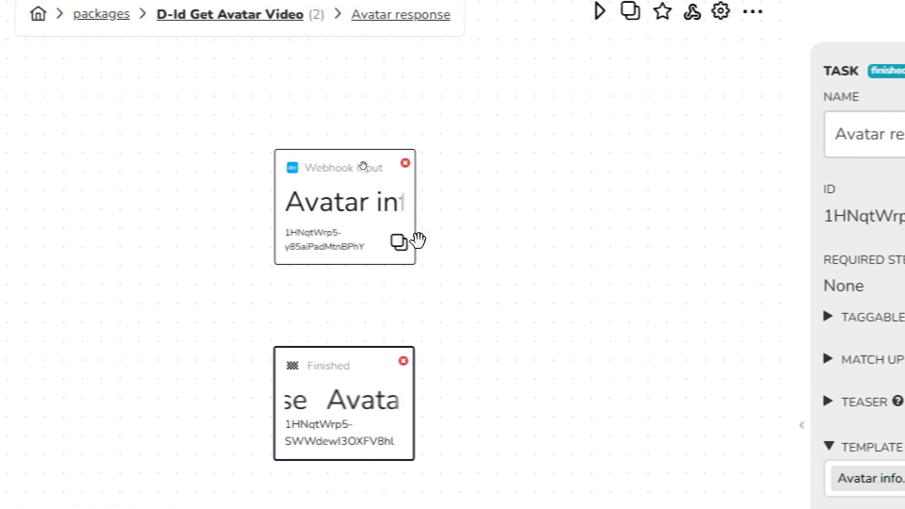
{"action": "left_click", "coordinate": [448, 248]}
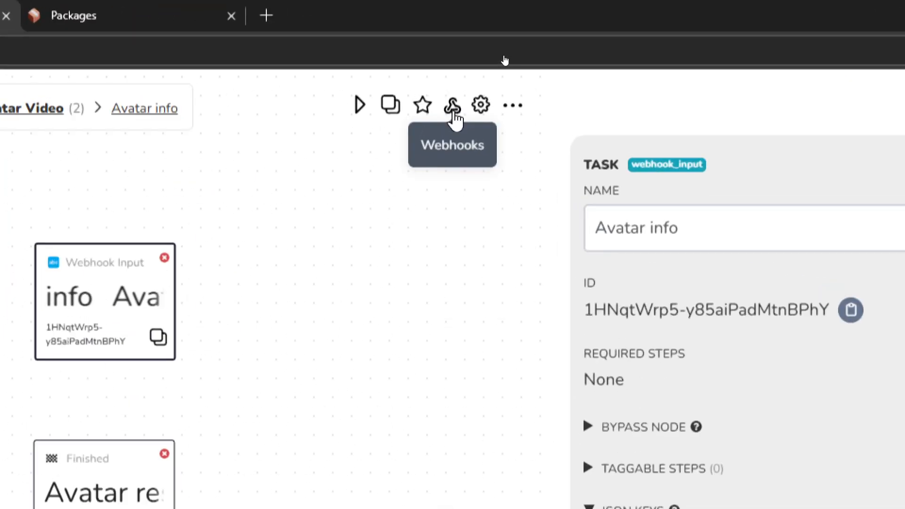
Step: Go to the webhook management page of D-Id Get Avatar Video and look over the new webhook form without saving
{"action": "left_click", "coordinate": [453, 112]}
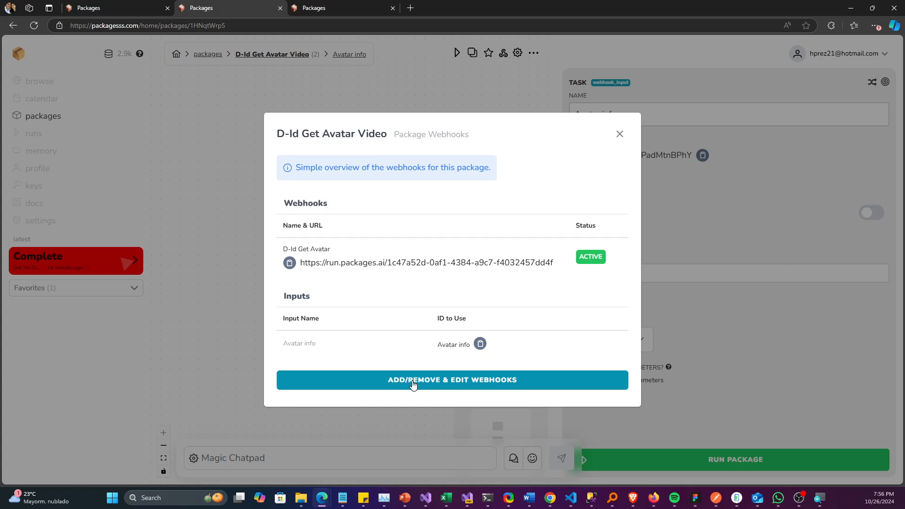
{"action": "left_click", "coordinate": [428, 386]}
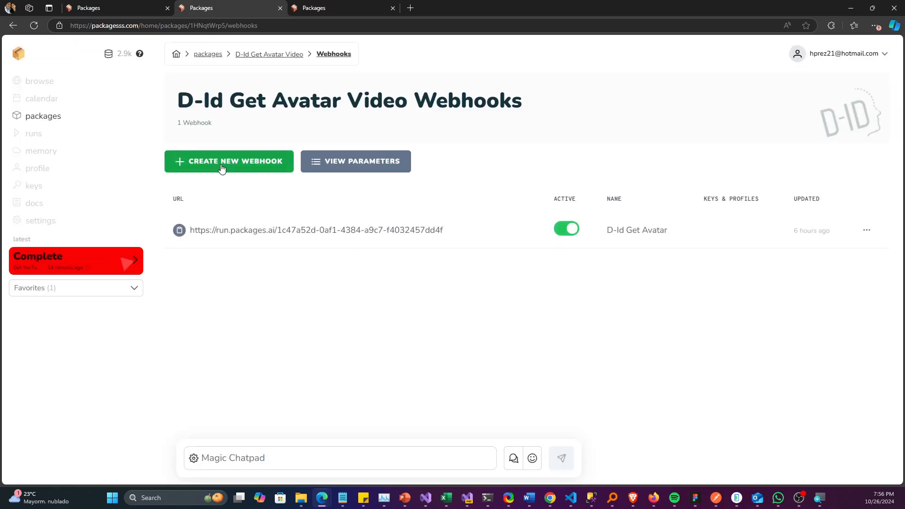
{"action": "left_click", "coordinate": [216, 165]}
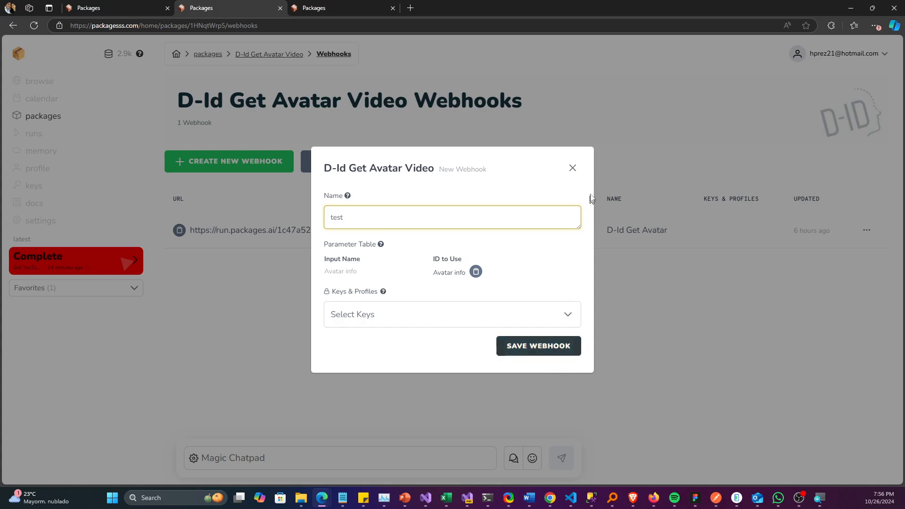
{"action": "left_click", "coordinate": [573, 168]}
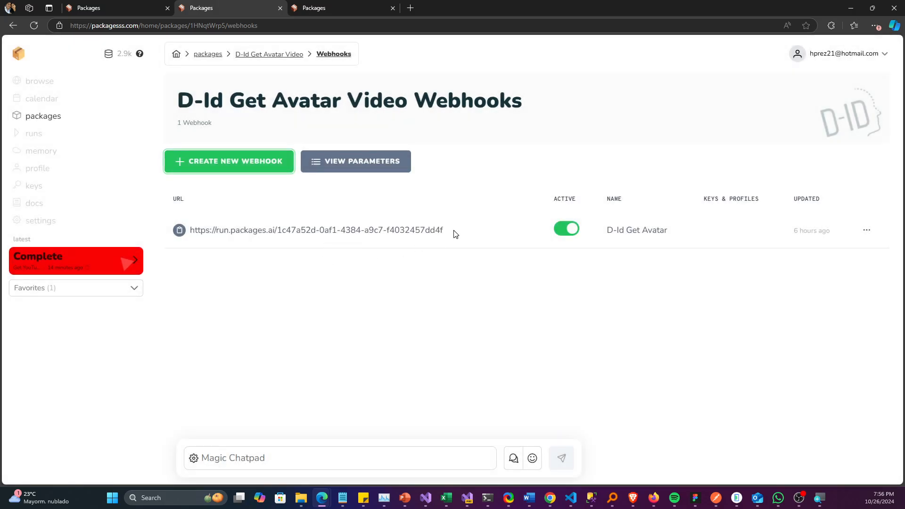
Step: Copy the URL of the active D-Id Get Avatar webhook and return to the D-Id Get Avatar Video package
{"action": "left_click_drag", "start_coordinate": [455, 233], "coordinate": [185, 228]}
{"action": "left_click", "coordinate": [401, 286]}
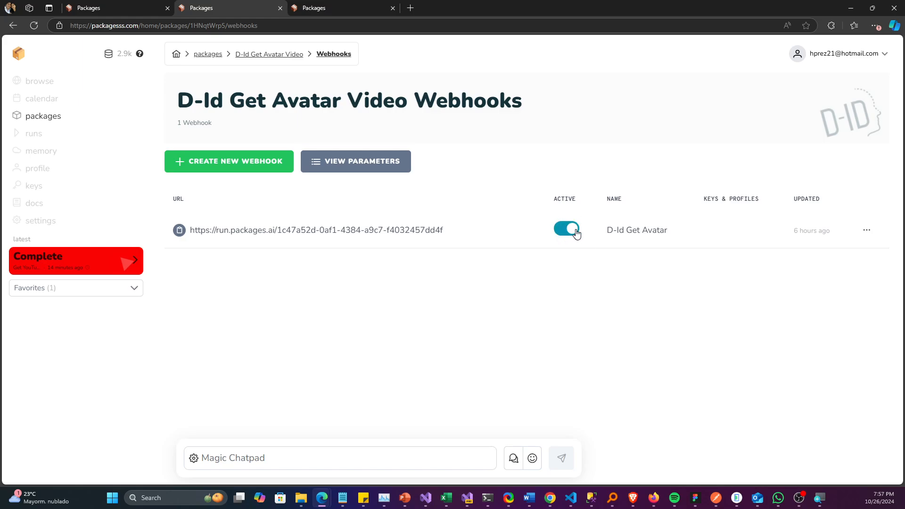
{"action": "left_click_drag", "start_coordinate": [468, 233], "coordinate": [192, 231]}
{"action": "key", "text": "ctrl+c"}
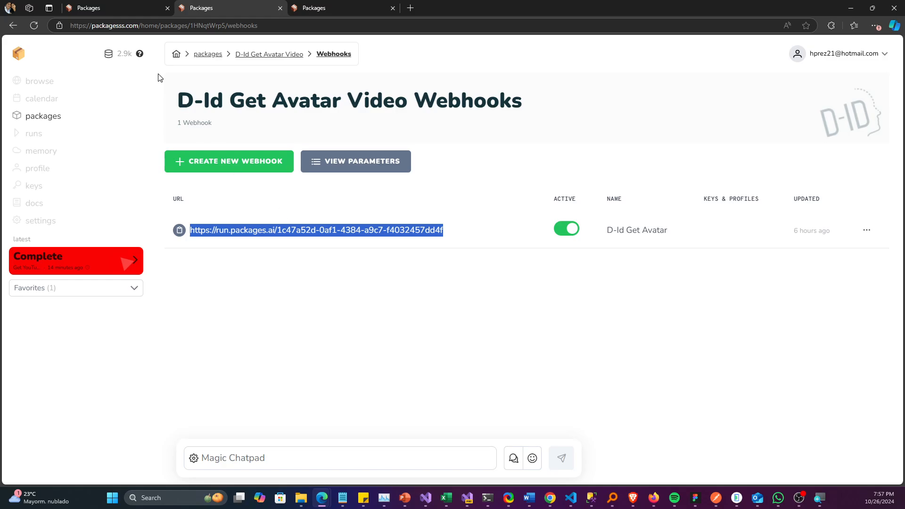
{"action": "left_click", "coordinate": [129, 9]}
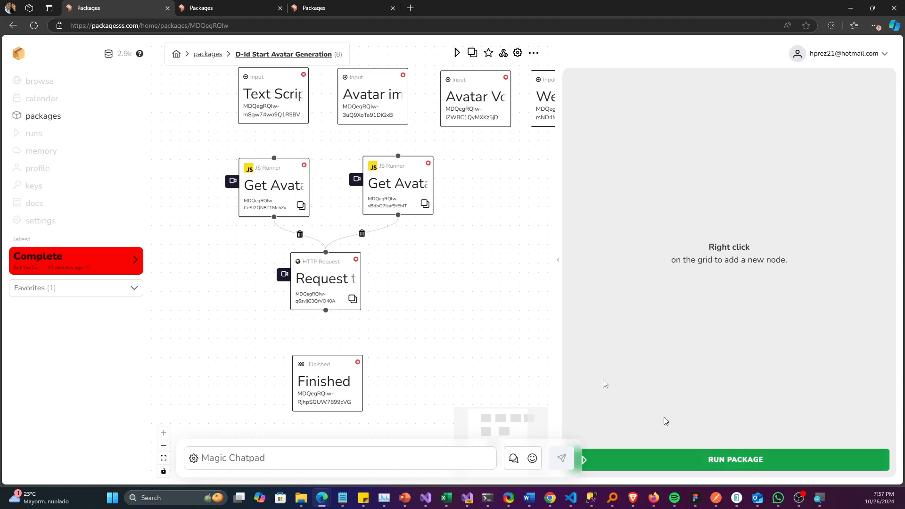
{"action": "left_click", "coordinate": [232, 9]}
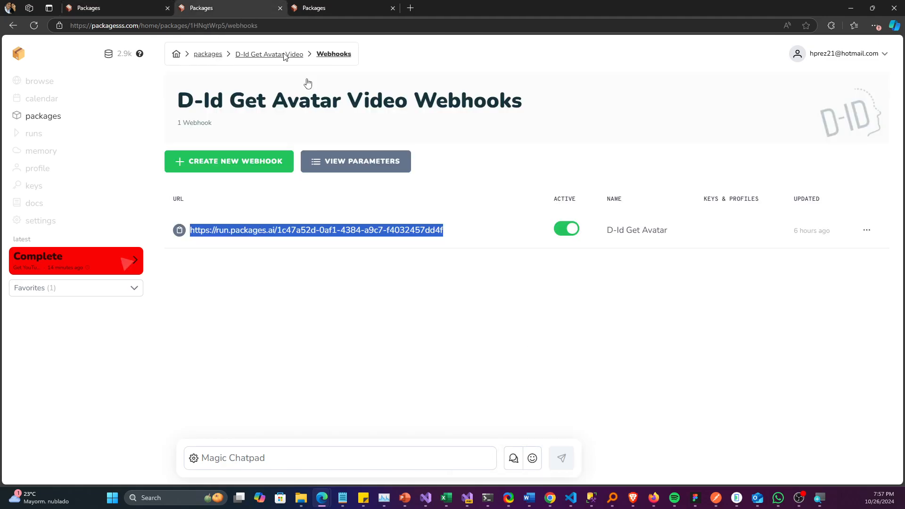
{"action": "left_click", "coordinate": [452, 237]}
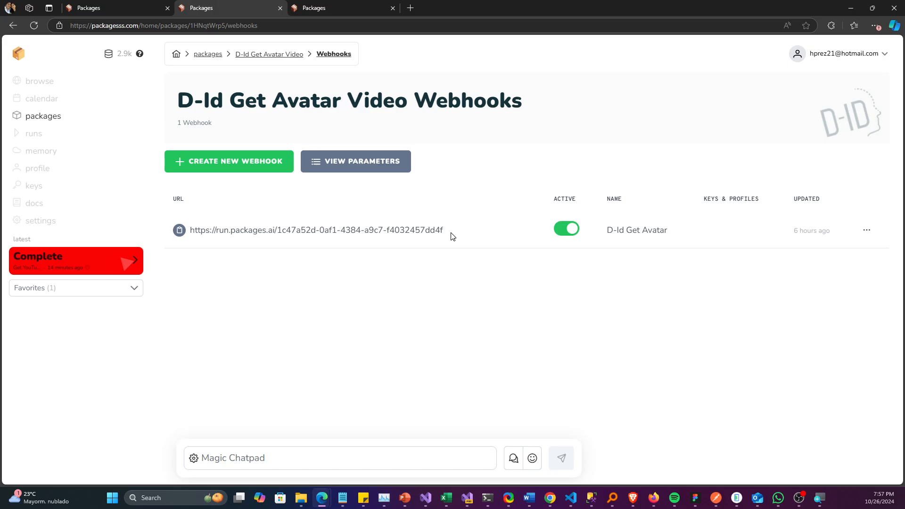
{"action": "left_click", "coordinate": [277, 56]}
Step: Open the run form of D-Id Start Avatar Generation and enter the text script "I love creating packages for different use cases."
{"action": "left_click", "coordinate": [123, 10]}
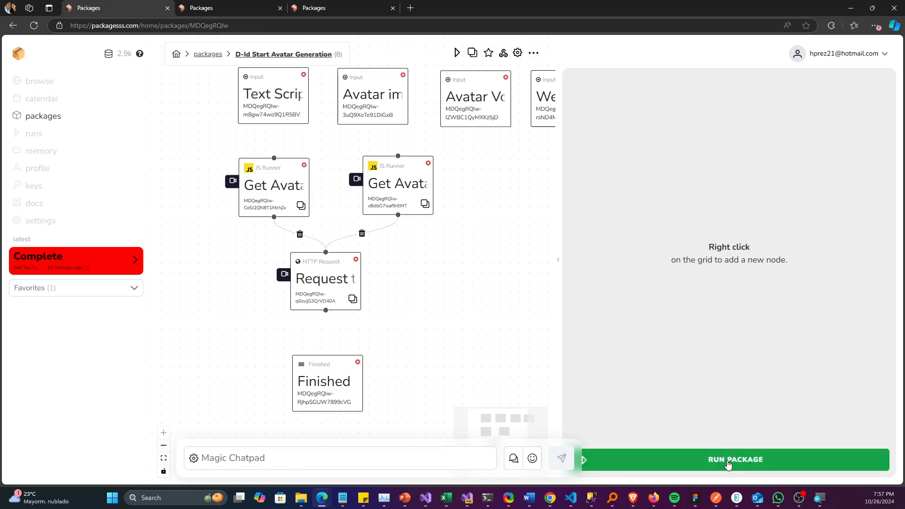
{"action": "left_click", "coordinate": [714, 454]}
{"action": "left_click", "coordinate": [406, 150]}
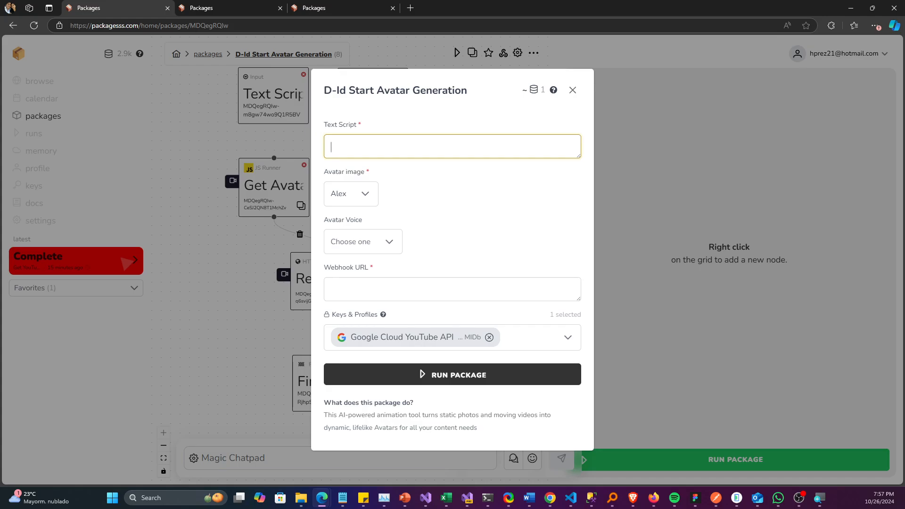
{"action": "type", "text": "I love creating packages"}
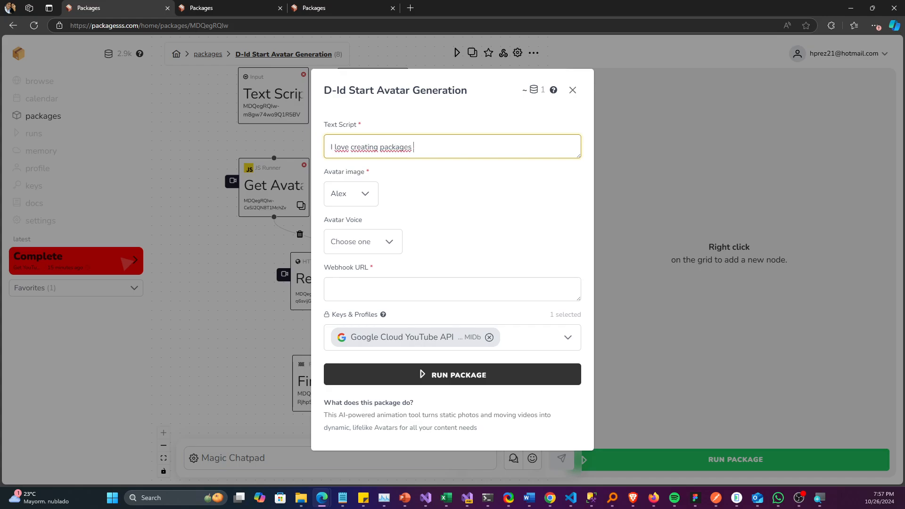
{"action": "type", "text": "s for different use cases."}
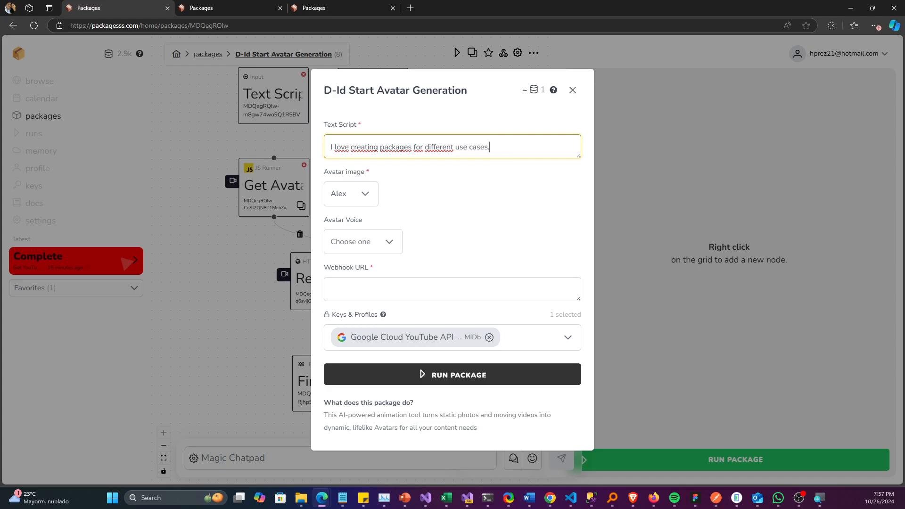
Step: Set the avatar image to Jack 2 and the avatar voice to Liam
{"action": "left_click", "coordinate": [365, 194]}
{"action": "scroll", "coordinate": [374, 249], "scroll_direction": "down", "scroll_amount": 5}
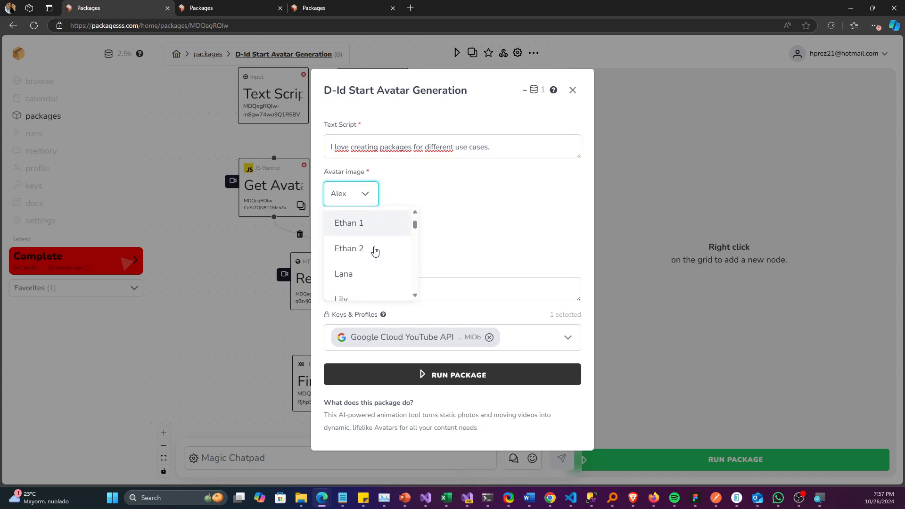
{"action": "scroll", "coordinate": [374, 249], "scroll_direction": "down", "scroll_amount": 5}
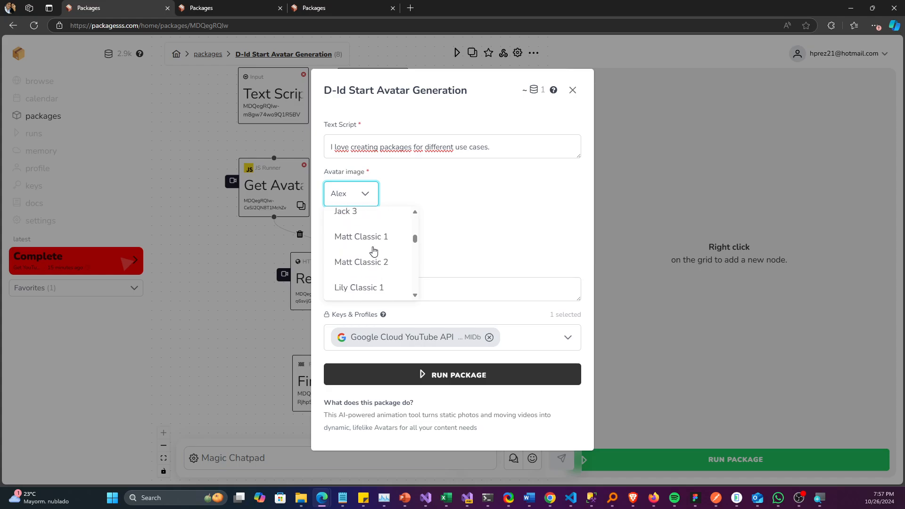
{"action": "scroll", "coordinate": [369, 264], "scroll_direction": "up", "scroll_amount": 2}
{"action": "left_click", "coordinate": [368, 266]}
{"action": "left_click", "coordinate": [389, 241]}
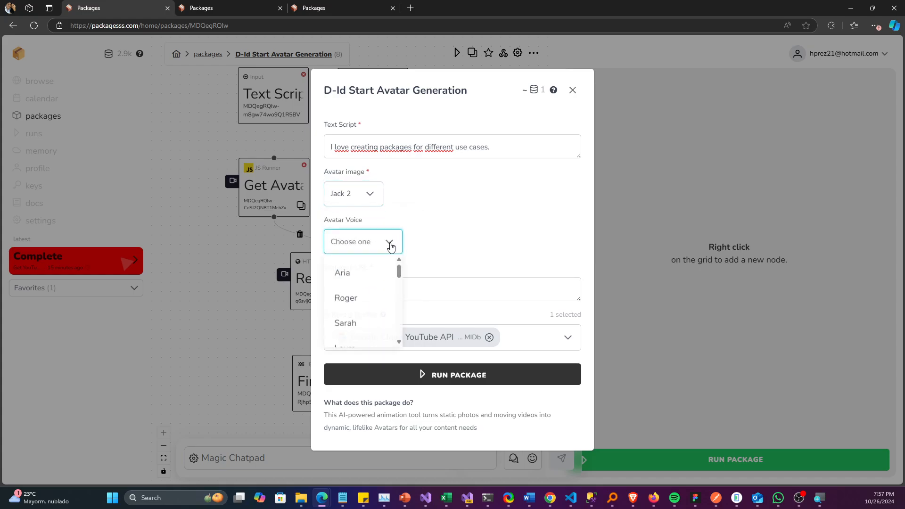
{"action": "scroll", "coordinate": [363, 297], "scroll_direction": "down", "scroll_amount": 4}
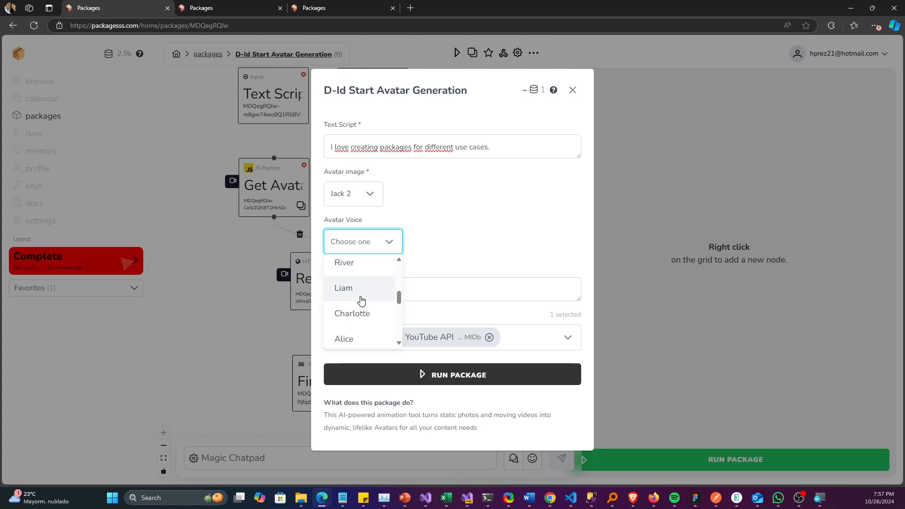
{"action": "left_click", "coordinate": [359, 294]}
Step: Paste the copied webhook URL into the run form and replace the Google Cloud YouTube API key with D-Id Key
{"action": "left_click", "coordinate": [417, 278]}
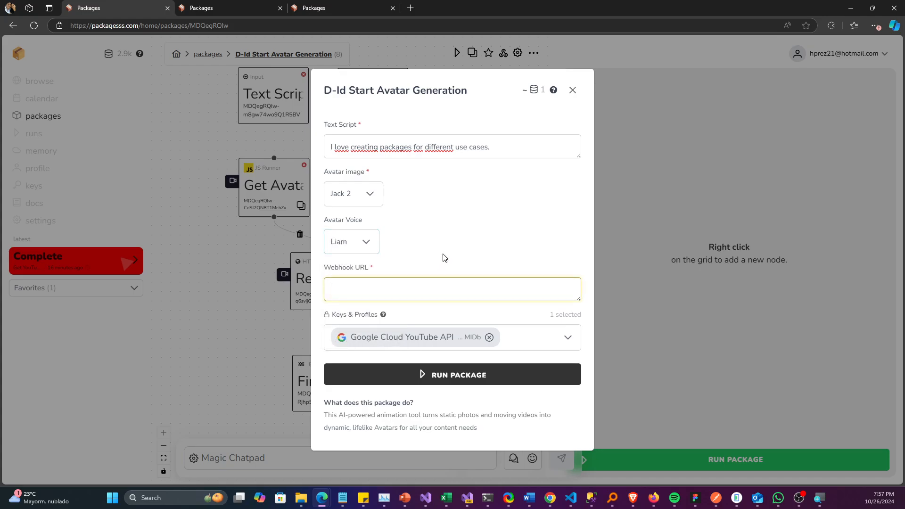
{"action": "key", "text": "ctrl+v"}
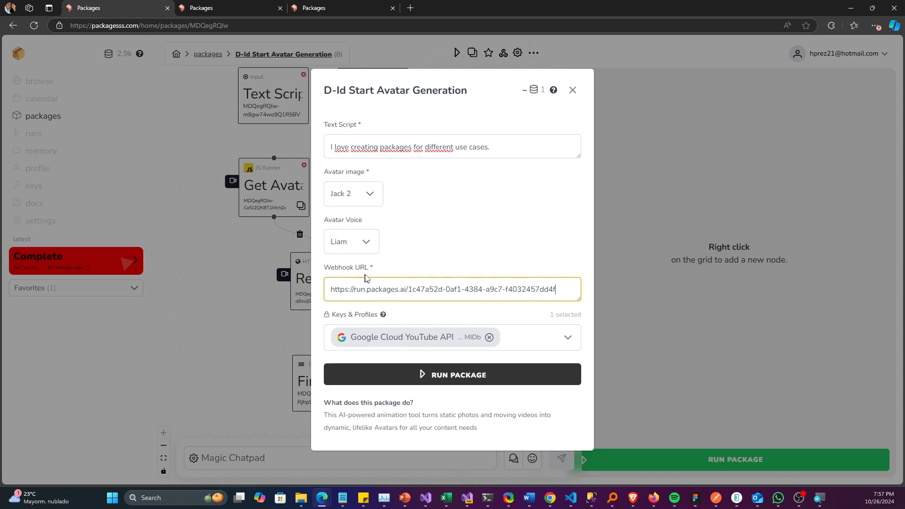
{"action": "left_click", "coordinate": [489, 338]}
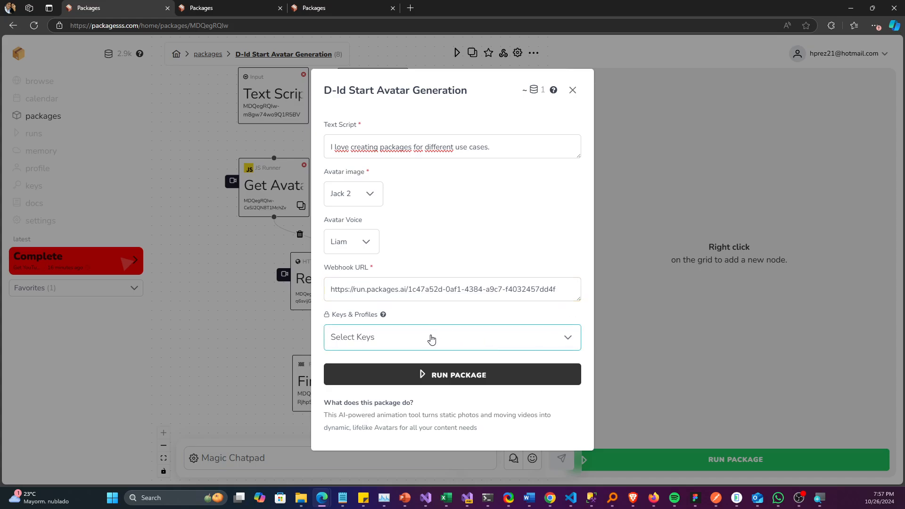
{"action": "left_click", "coordinate": [432, 339]}
{"action": "left_click", "coordinate": [379, 454]}
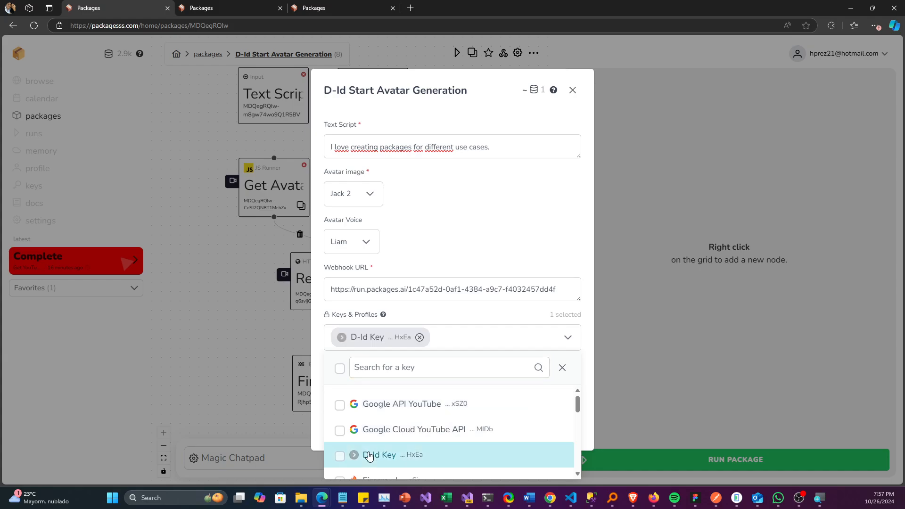
{"action": "left_click", "coordinate": [461, 265]}
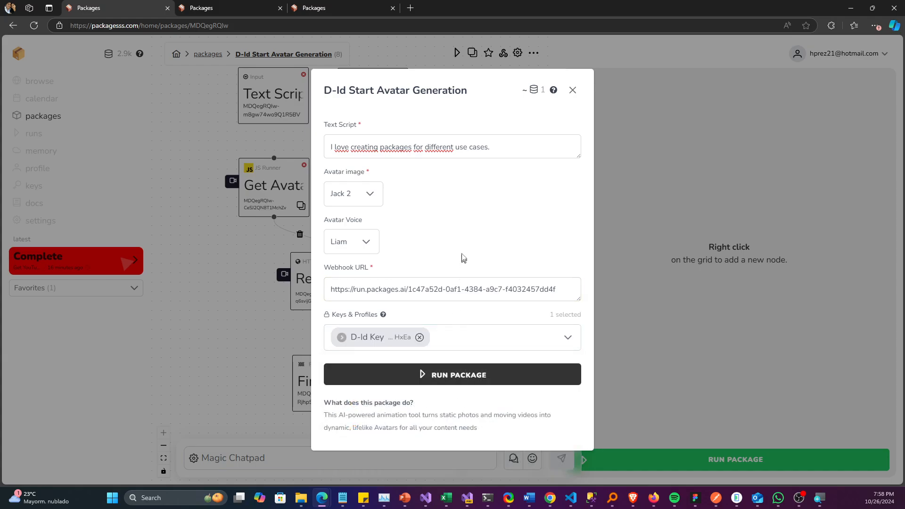
Step: Run the D-Id Start Avatar Generation package and switch to the open D-Id Get Avatar Video package
{"action": "left_click", "coordinate": [457, 377]}
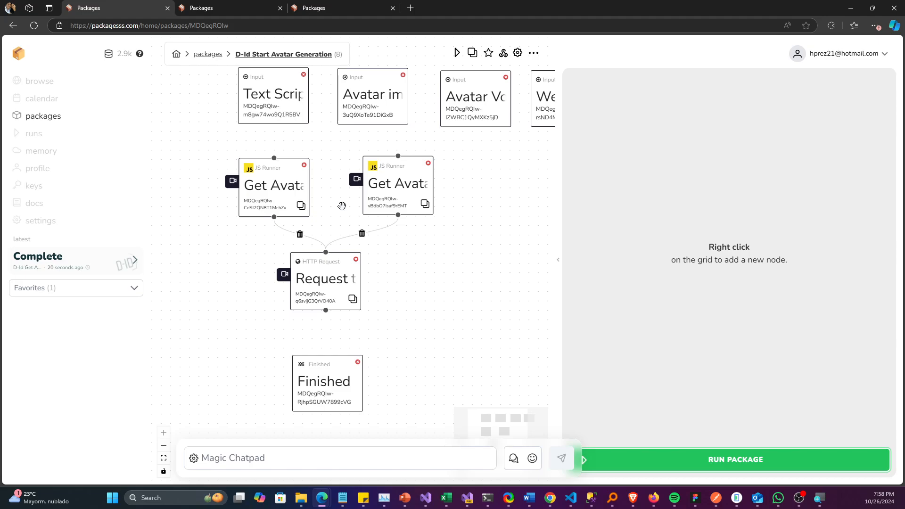
{"action": "left_click", "coordinate": [244, 12]}
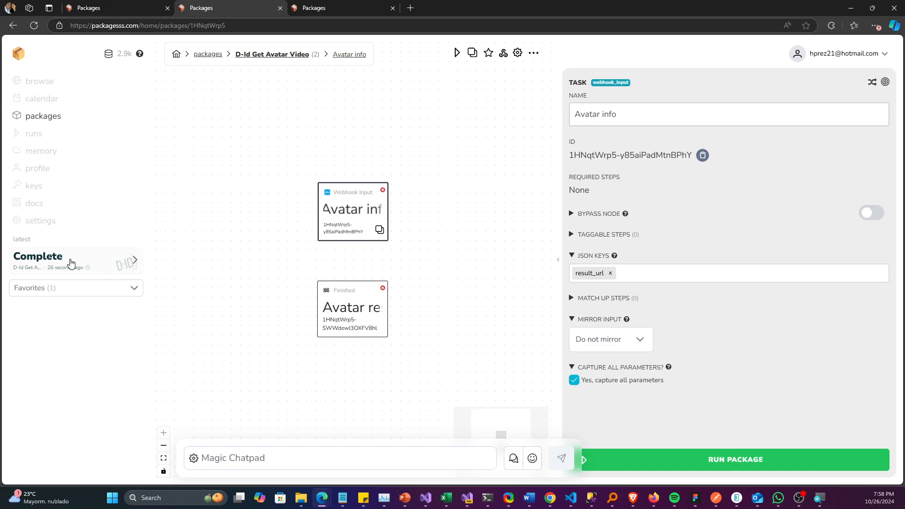
Step: Open the latest completed D-Id Get Avatar Video run and copy the entire video URL from its result
{"action": "left_click", "coordinate": [59, 260]}
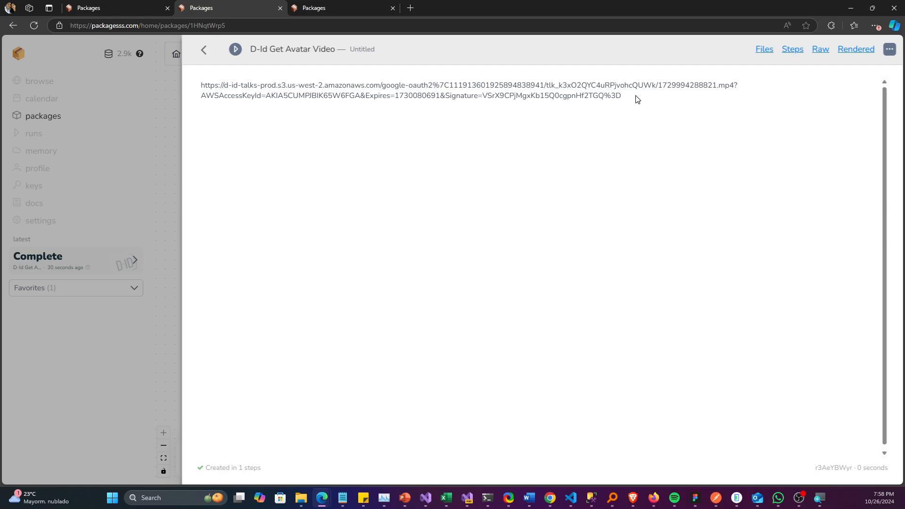
{"action": "left_click_drag", "start_coordinate": [635, 96], "coordinate": [278, 97]}
{"action": "left_click", "coordinate": [548, 134]}
{"action": "left_click_drag", "start_coordinate": [640, 103], "coordinate": [193, 94]}
{"action": "key", "text": "ctrl+c"}
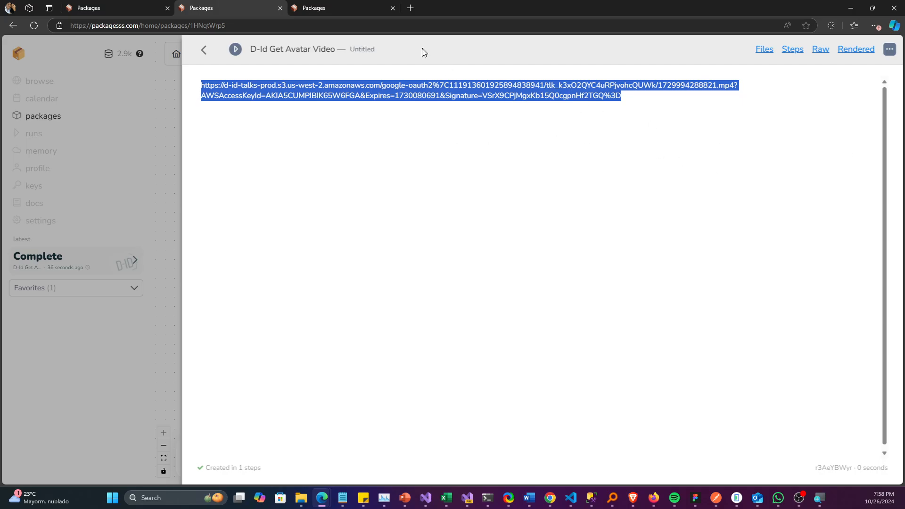
Step: Load the copied video URL in a new browser tab to download the avatar video
{"action": "left_click", "coordinate": [410, 8]}
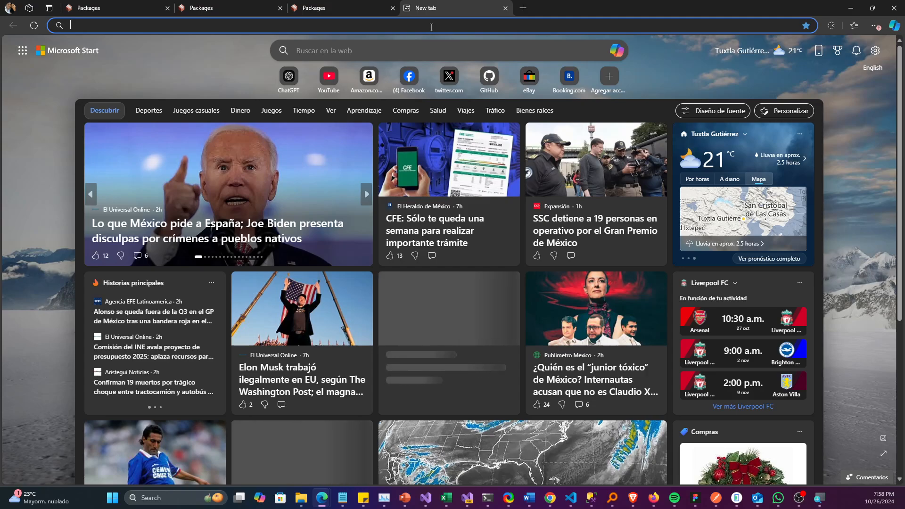
{"action": "key", "text": "ctrl+v"}
{"action": "key", "text": "Return"}
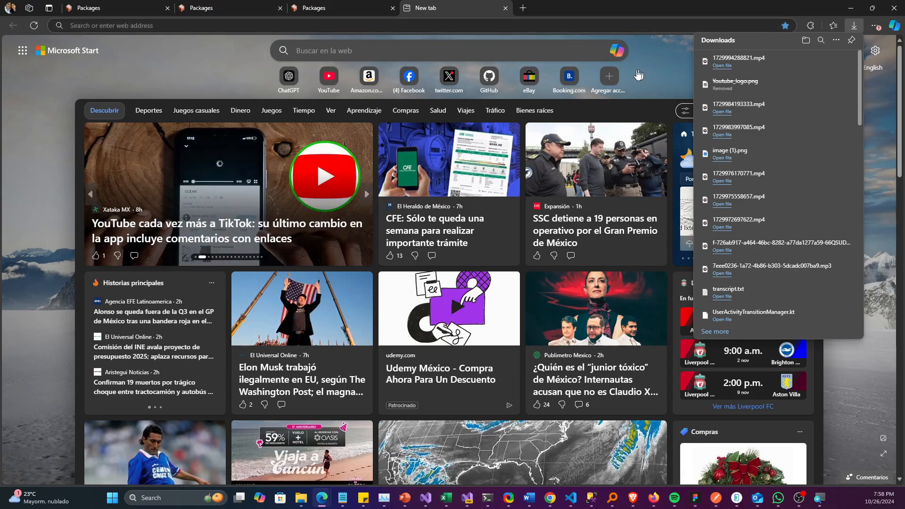
Step: Open the downloaded file 1729994288821.mp4 in Media Player, play the avatar video, and close the player
{"action": "left_click", "coordinate": [758, 64]}
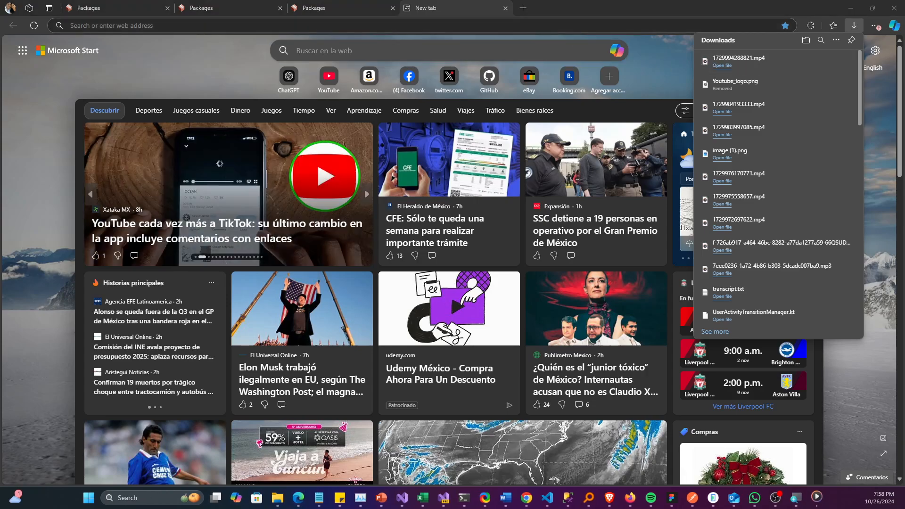
{"action": "left_click_drag", "start_coordinate": [881, 113], "coordinate": [420, 1]}
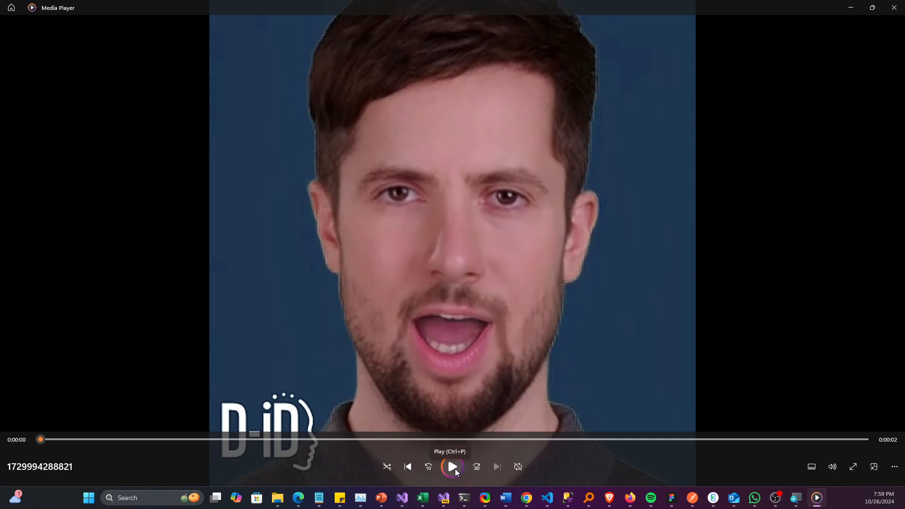
{"action": "left_click", "coordinate": [454, 468]}
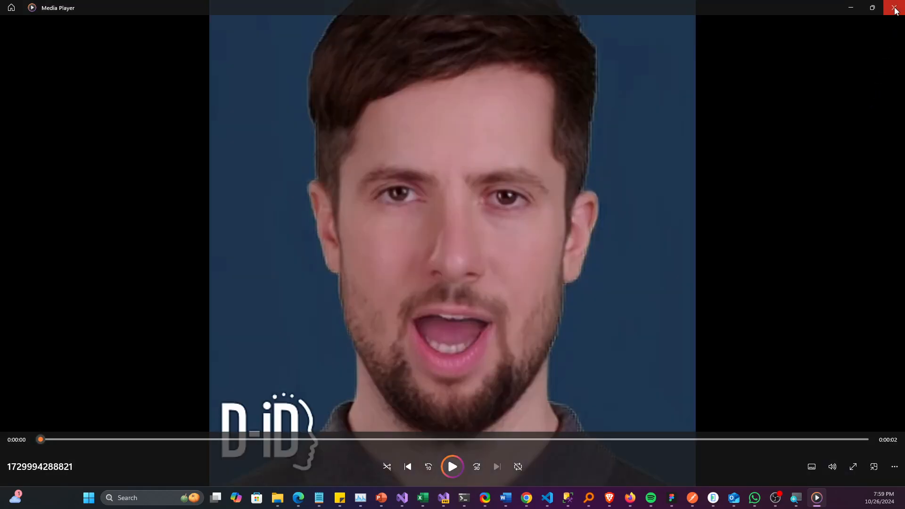
{"action": "left_click", "coordinate": [894, 8]}
Step: Return to the open D-Id Start Avatar Generation package in the browser
{"action": "left_click", "coordinate": [340, 8]}
{"action": "left_click", "coordinate": [228, 8]}
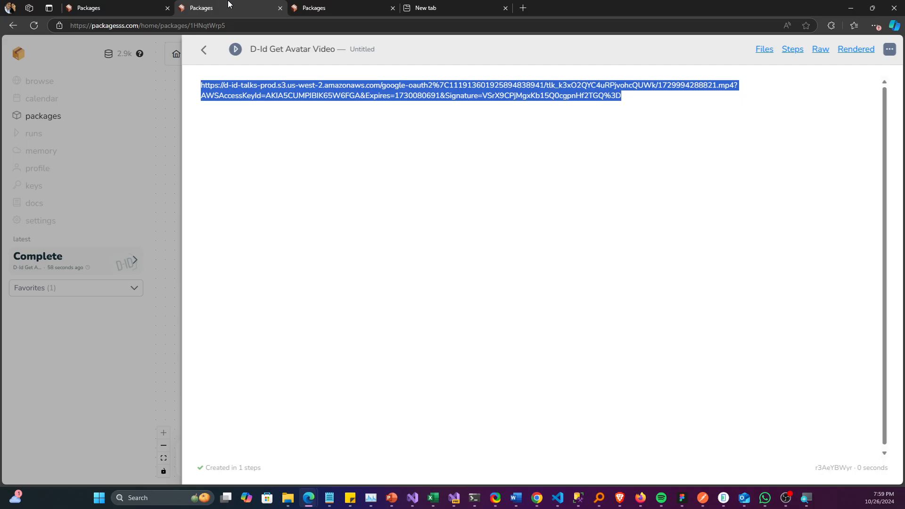
{"action": "left_click", "coordinate": [136, 5]}
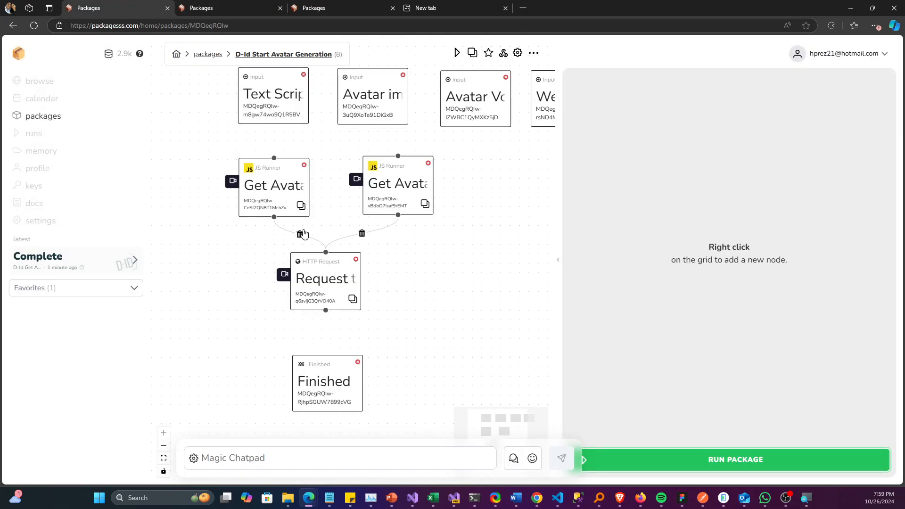